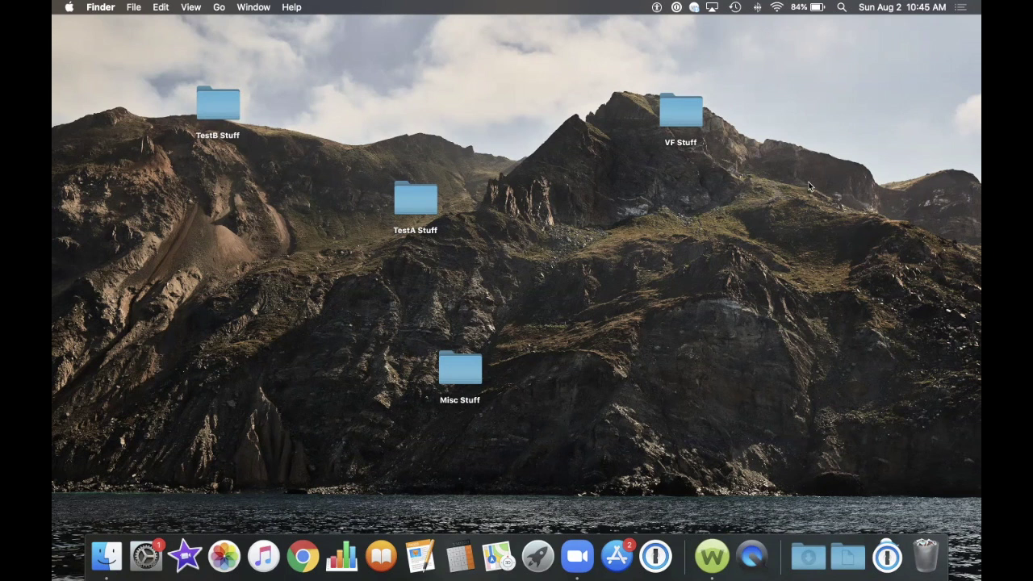
- Create a new folder on the desktop below VF Stuff and name it Test C
right_click(674, 228)
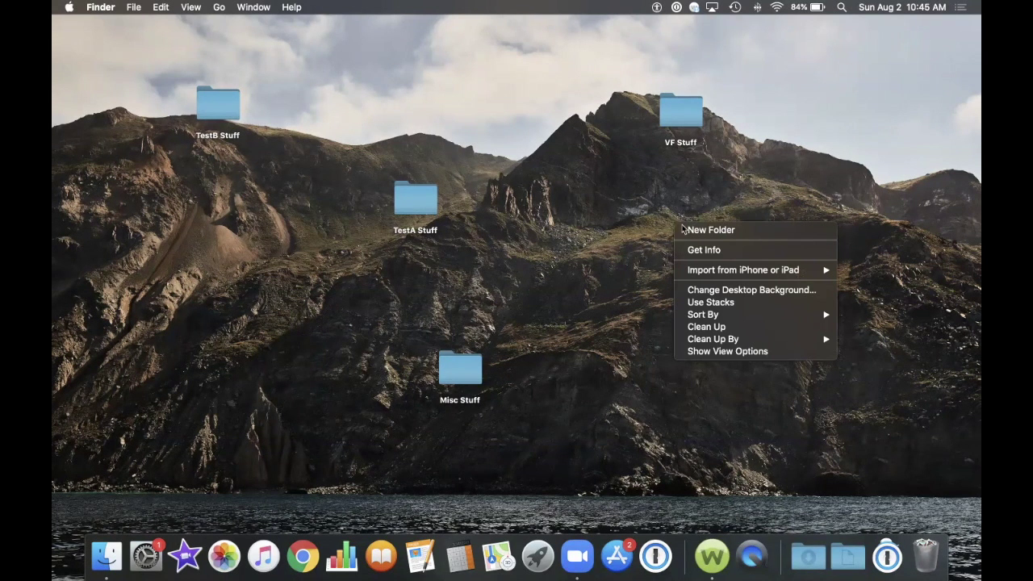
left_click(734, 230)
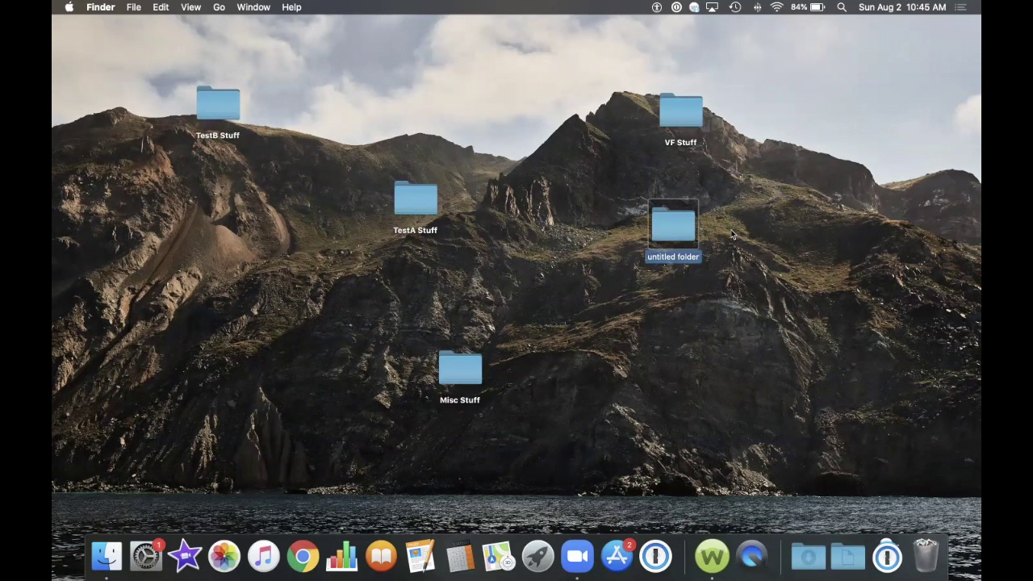
left_click(682, 257)
type("Y")
triple_click(684, 255)
type("Test")
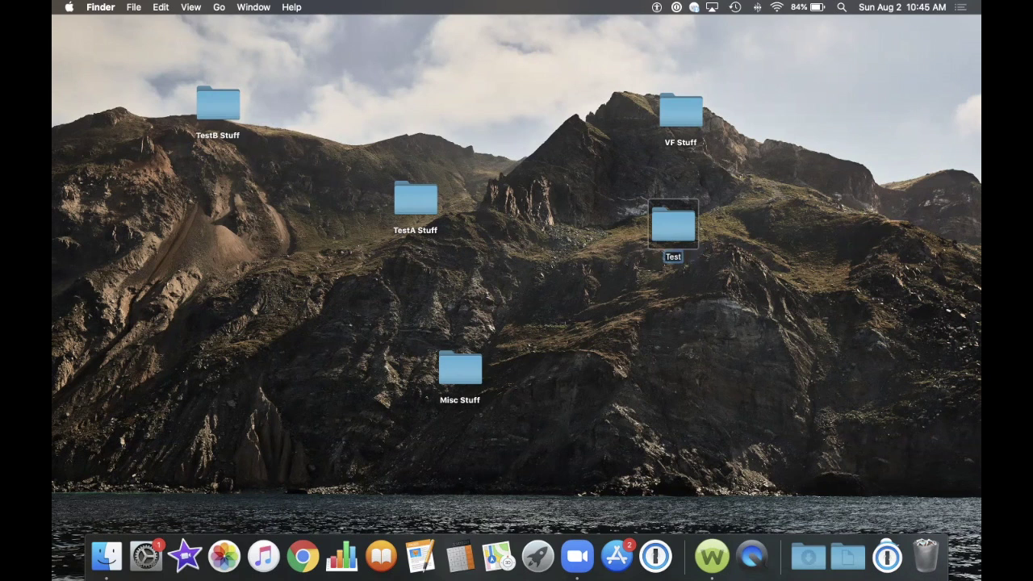
type(" C")
key("Return")
- Open the desktop background settings in System Preferences and move the settings window slightly lower
right_click(748, 314)
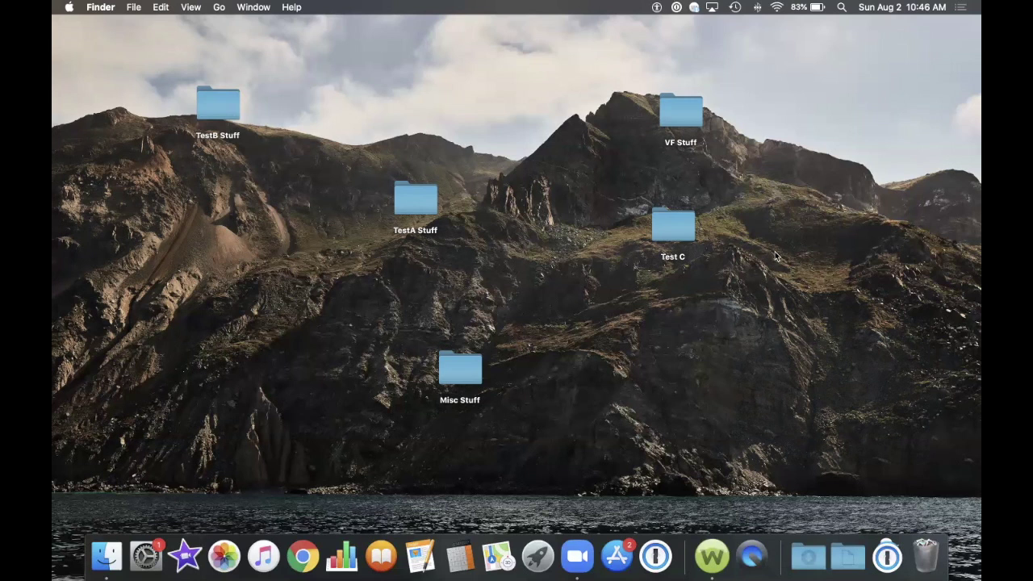
right_click(775, 256)
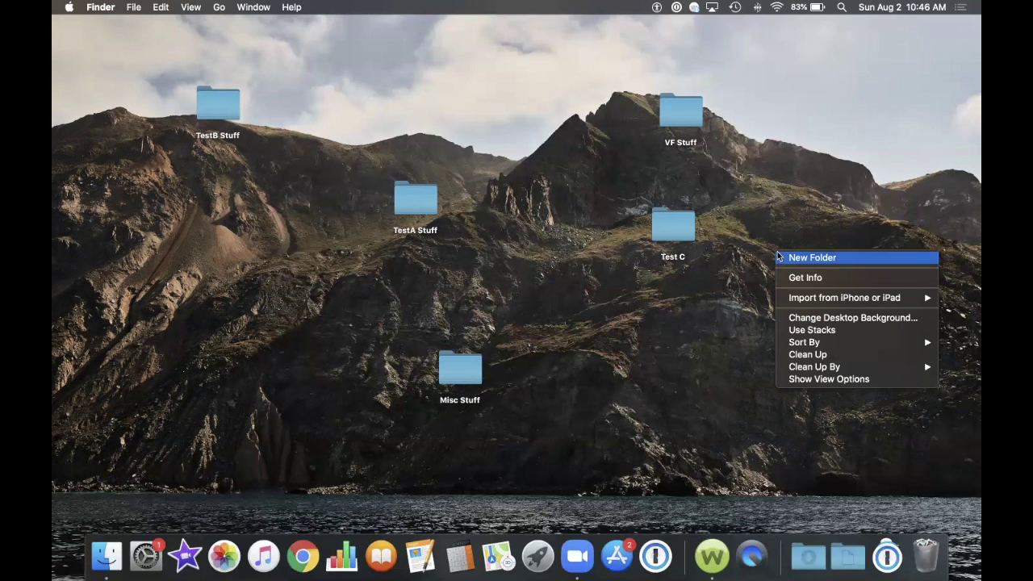
mouse_move(842, 300)
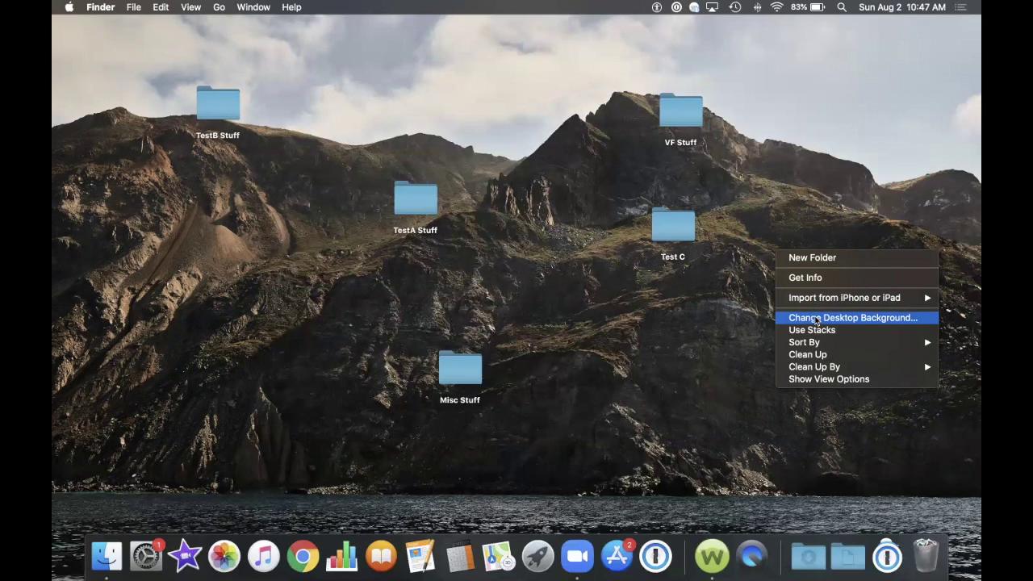
left_click(816, 320)
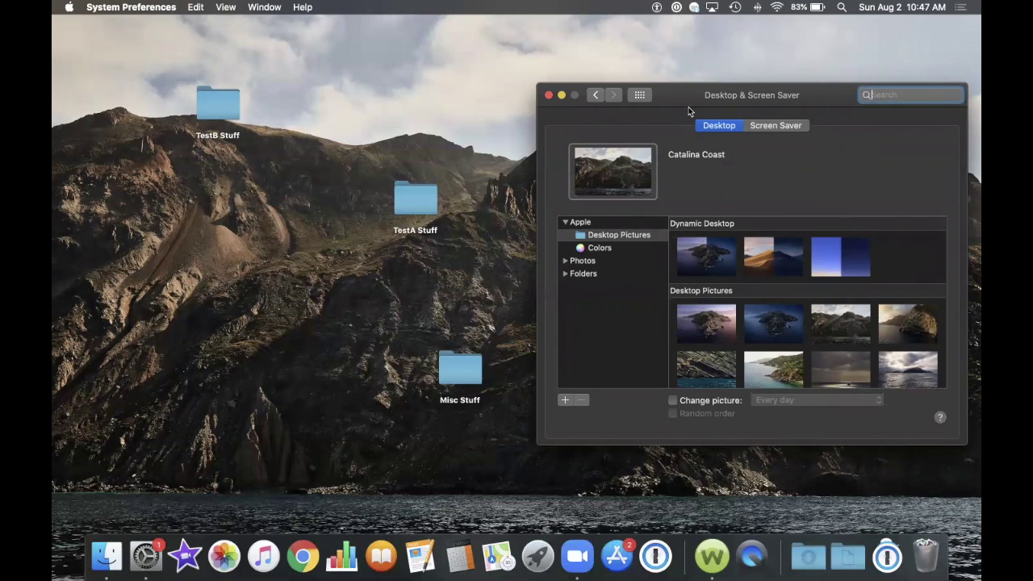
left_click_drag(680, 101, 676, 134)
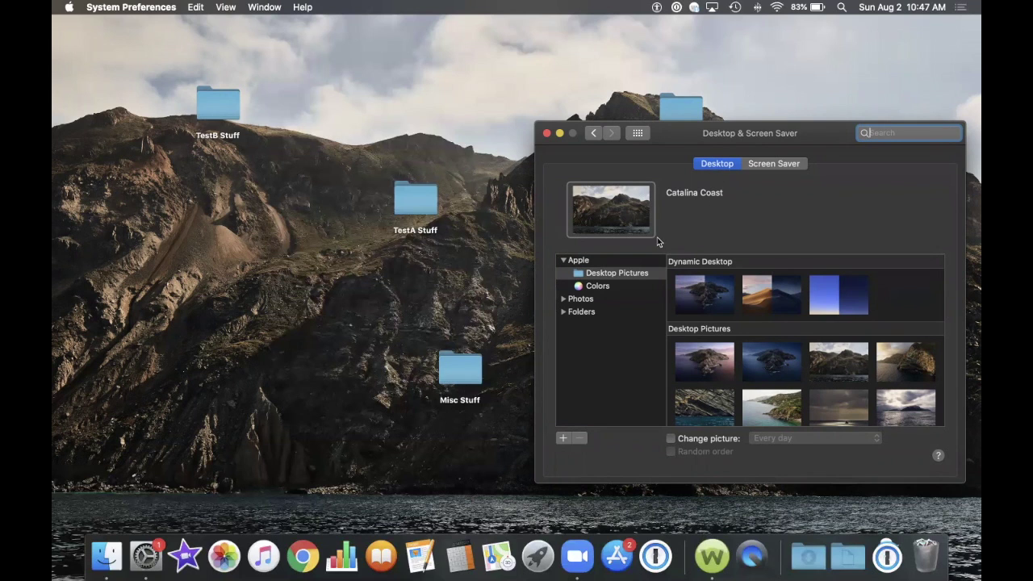
- Try the solid colors Black, Red Orange and Teal as the desktop background
left_click(597, 288)
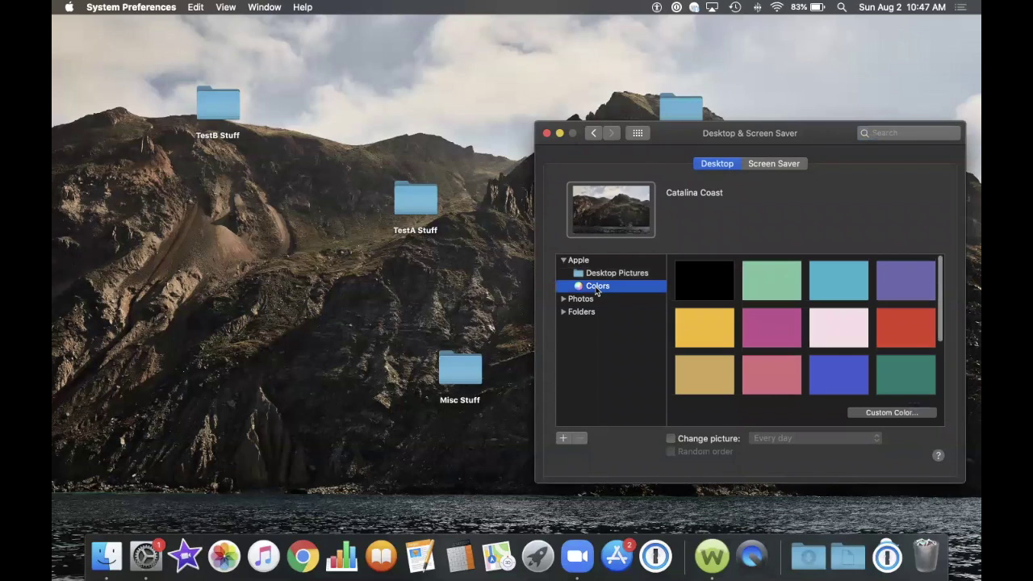
left_click(703, 283)
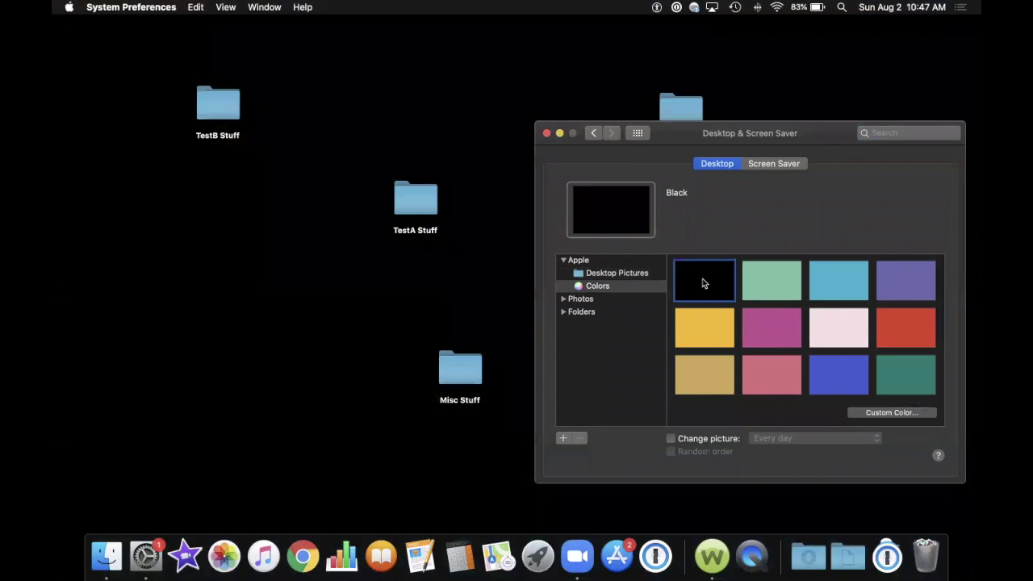
left_click(890, 332)
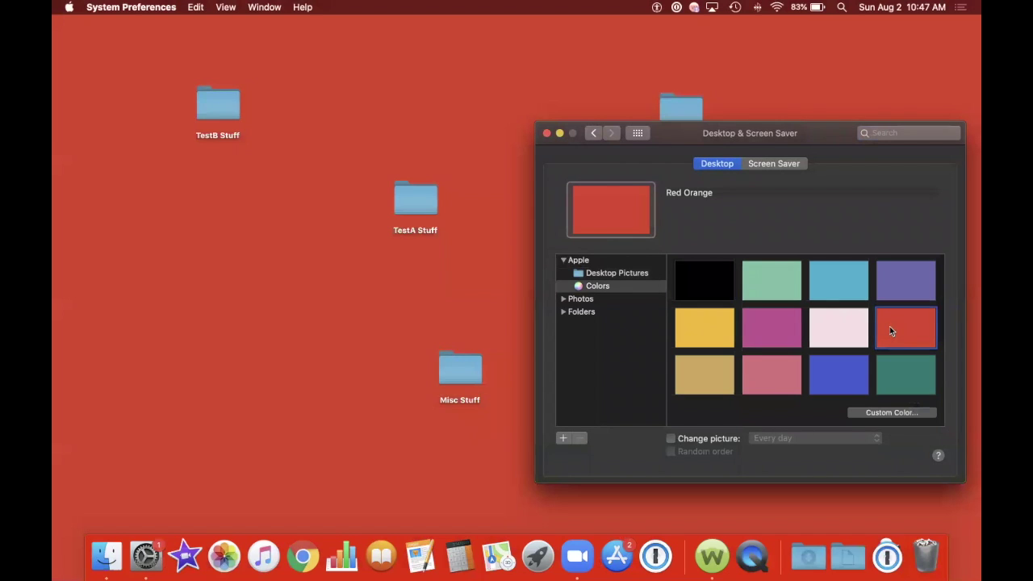
left_click(891, 369)
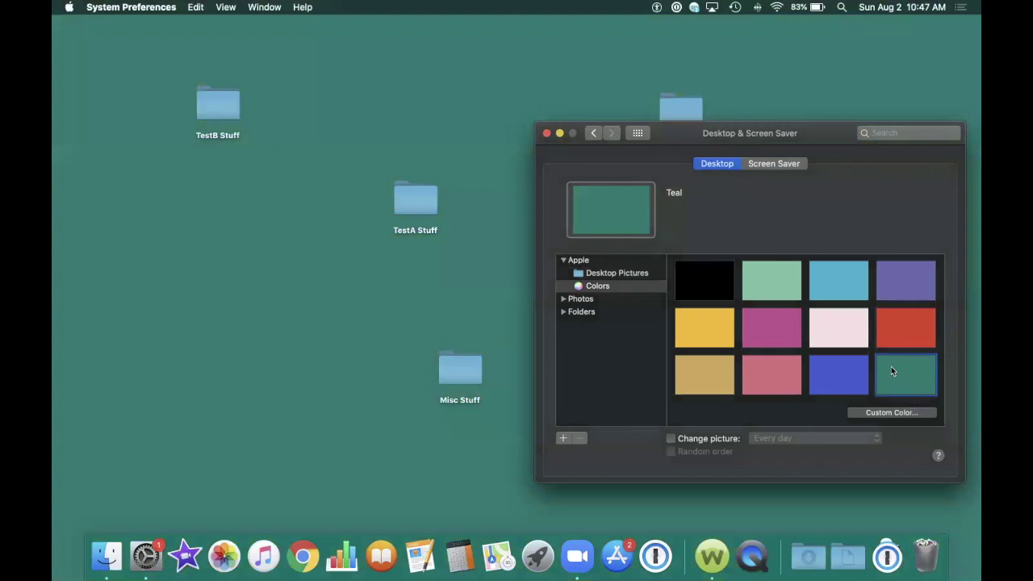
left_click(625, 278)
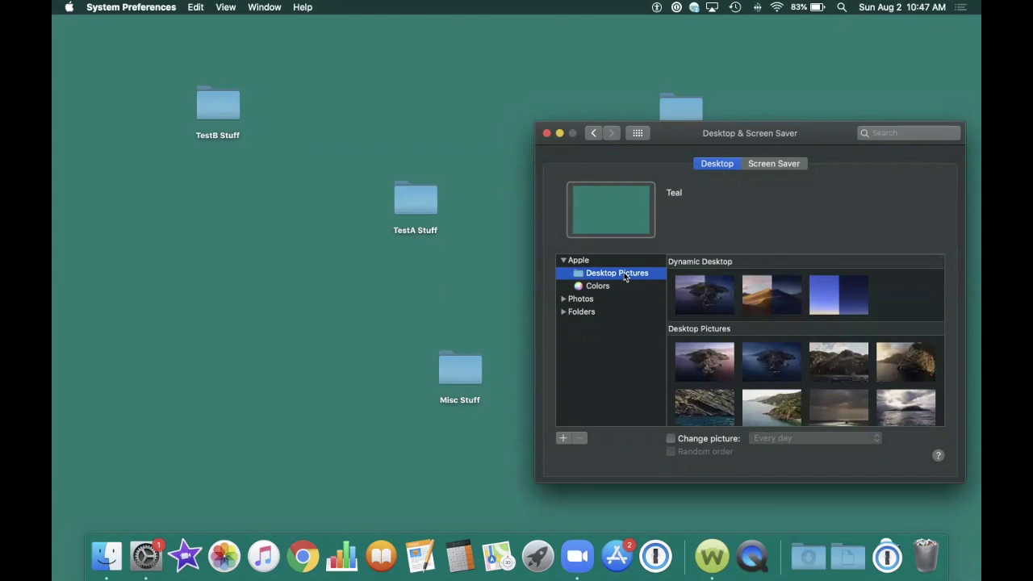
scroll(757, 347, "down", 3)
scroll(757, 348, "down", 5)
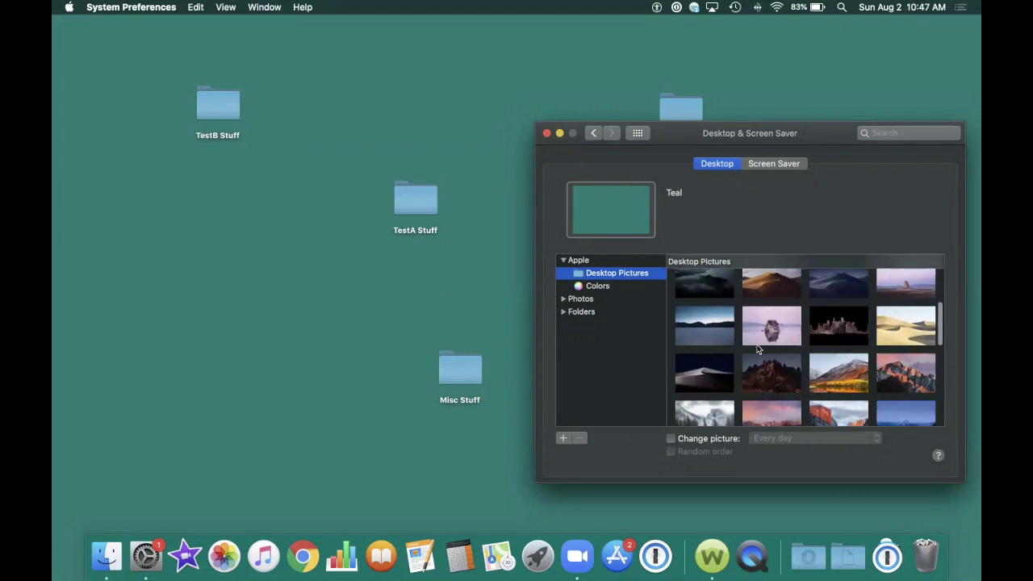
scroll(757, 347, "down", 5)
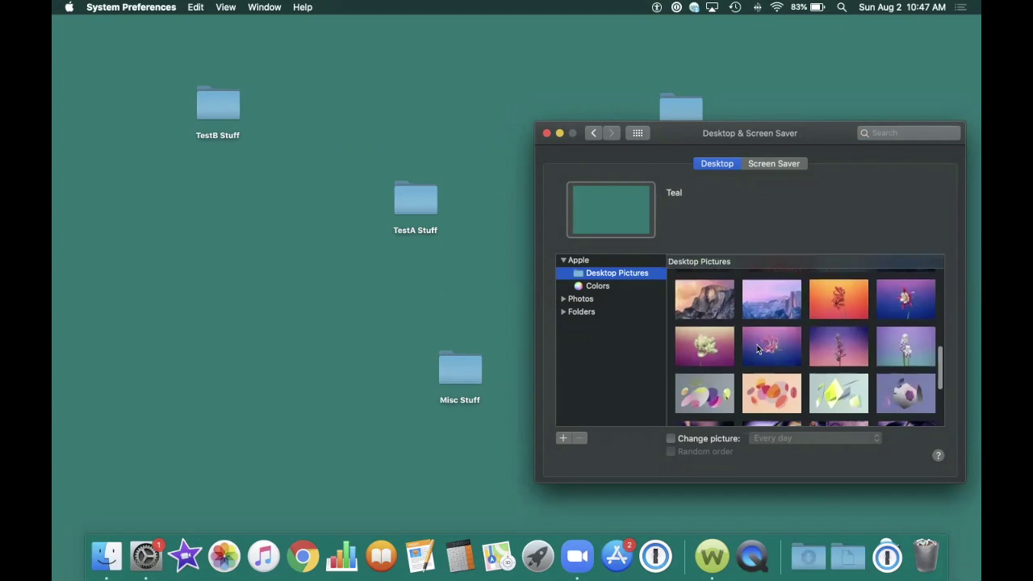
scroll(757, 348, "down", 5)
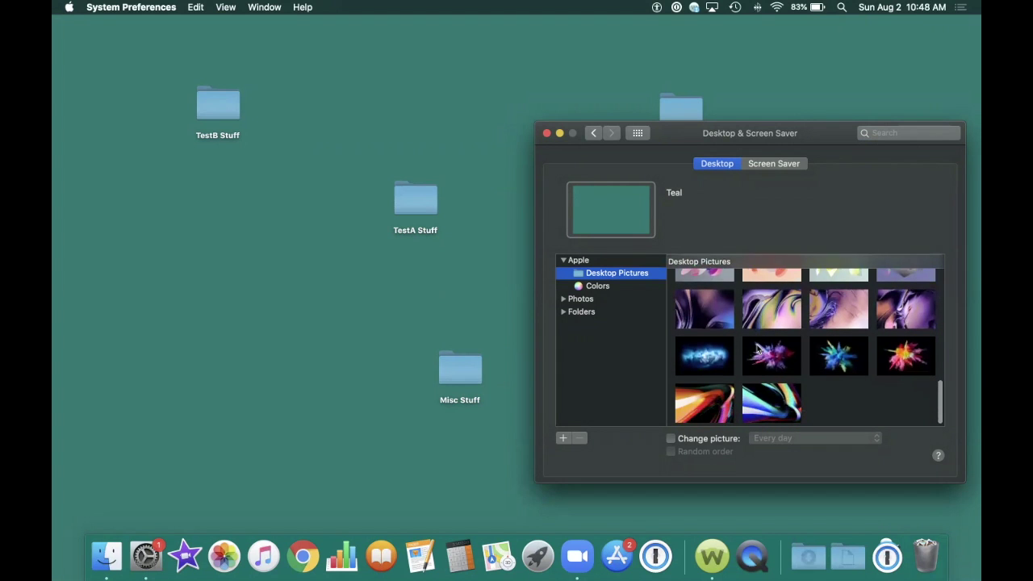
scroll(757, 347, "up", 10)
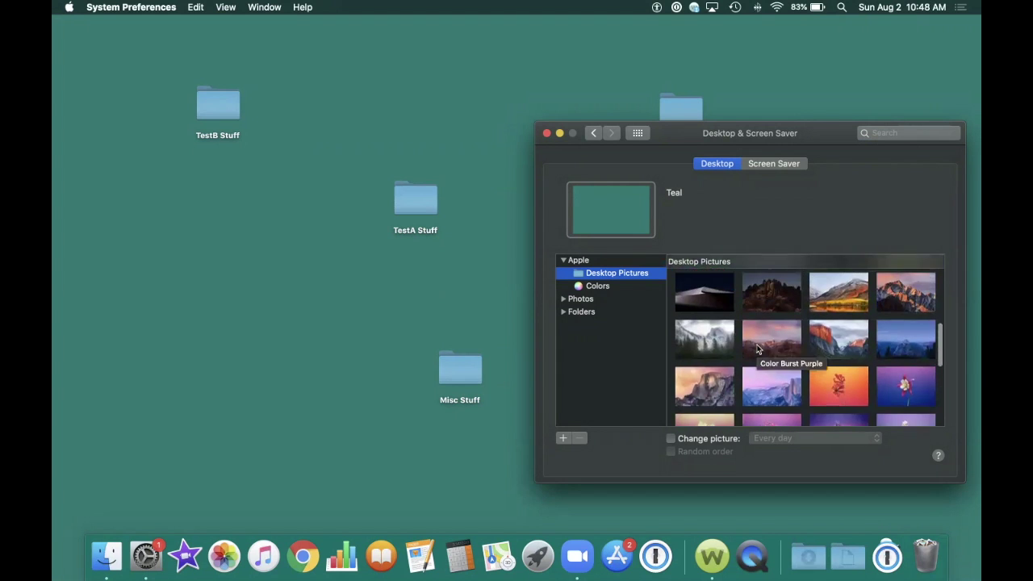
scroll(757, 349, "up", 1)
scroll(757, 348, "down", 1)
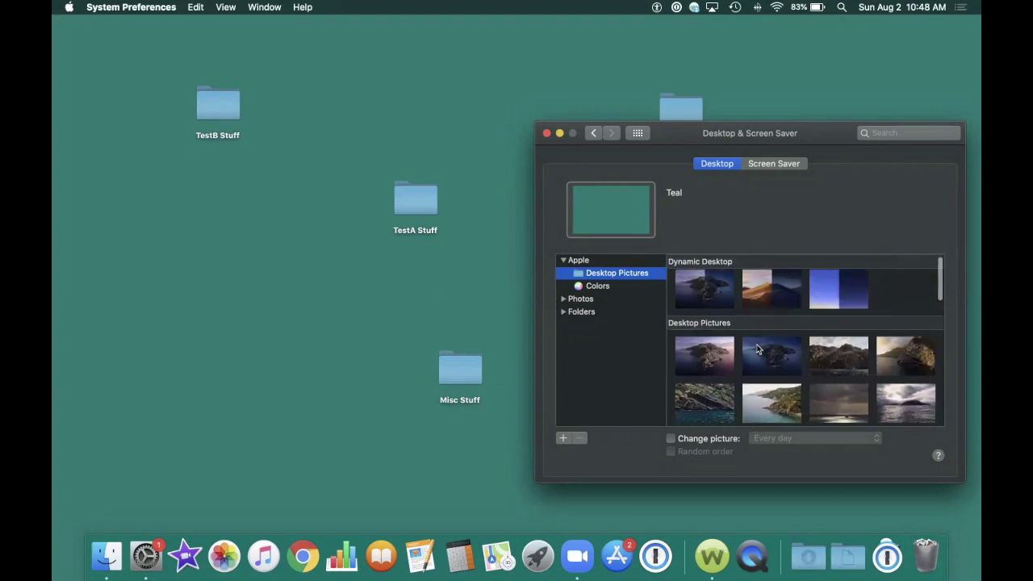
left_click(834, 333)
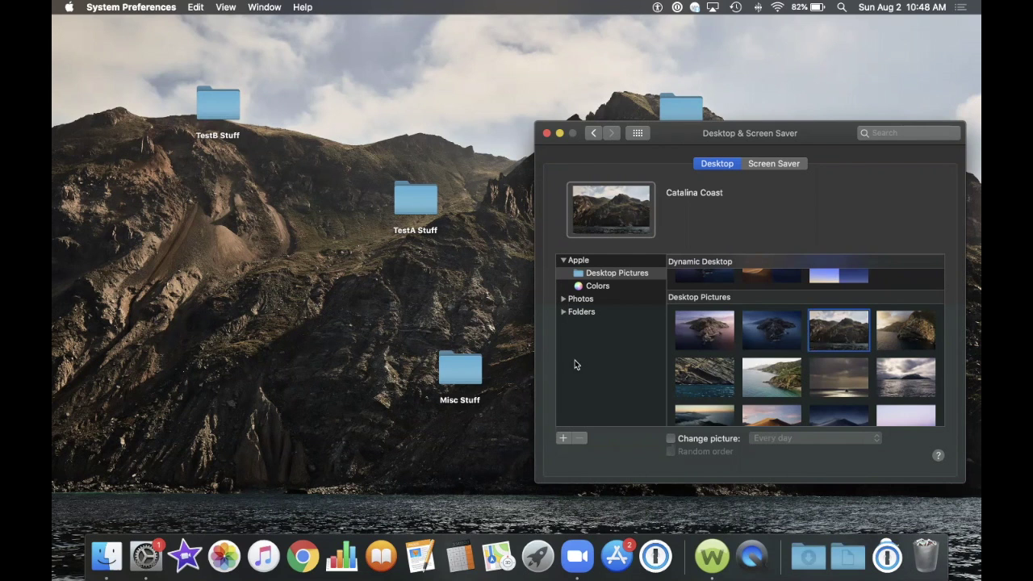
- Open the chooser for adding a custom folder of background pictures and cancel it without choosing one
left_click(562, 438)
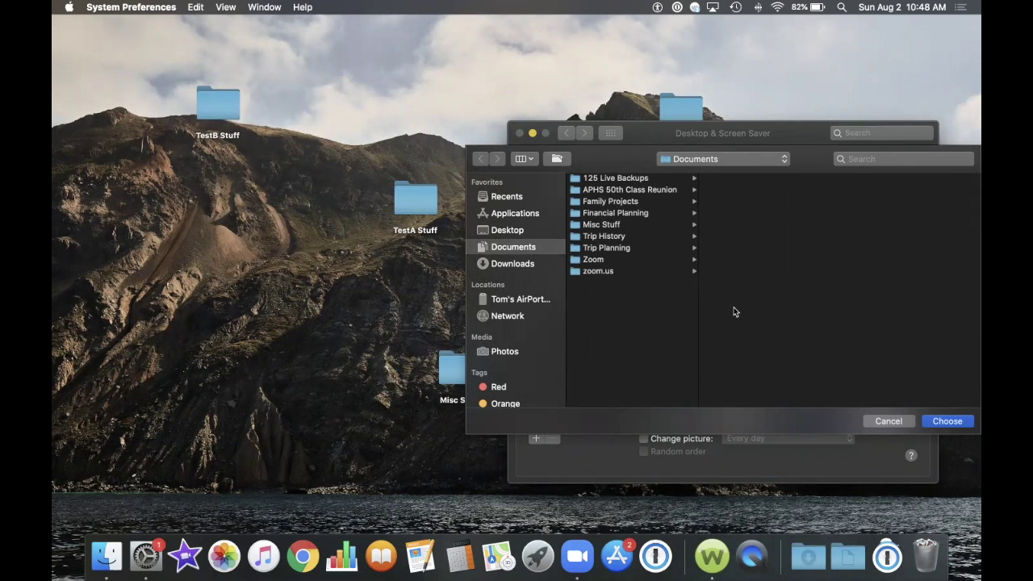
left_click(884, 421)
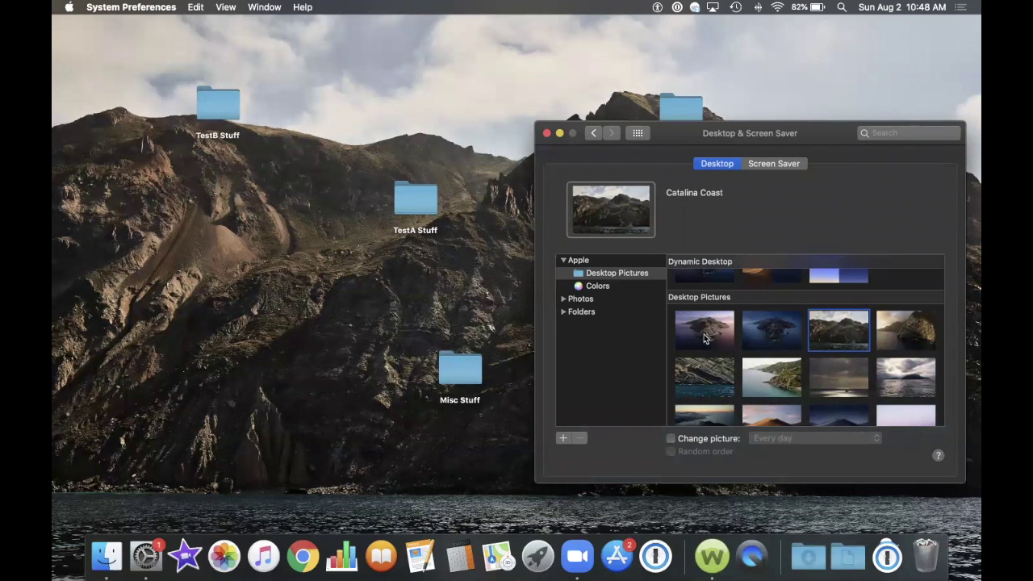
scroll(703, 339, "down", 3)
scroll(704, 339, "up", 2)
scroll(704, 338, "up", 1)
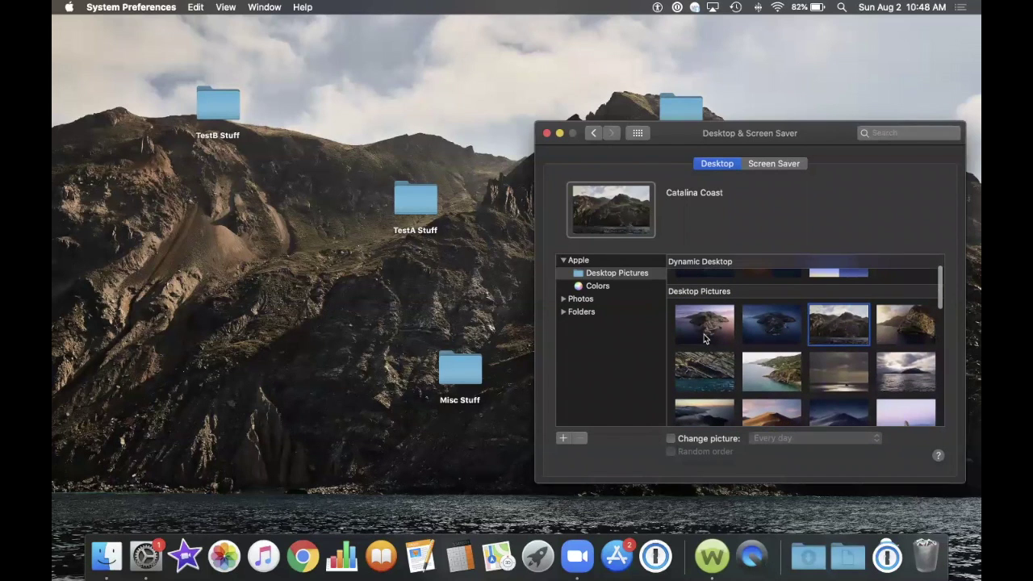
- Turn on automatic changing of the desktop picture, trying Every 5 seconds before setting the interval to Every day
left_click(669, 439)
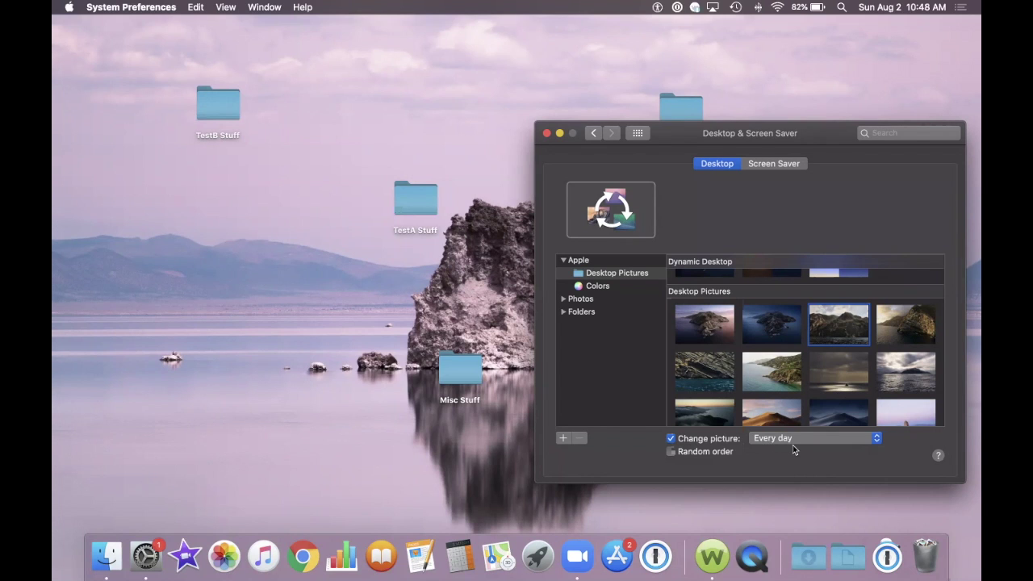
left_click(878, 444)
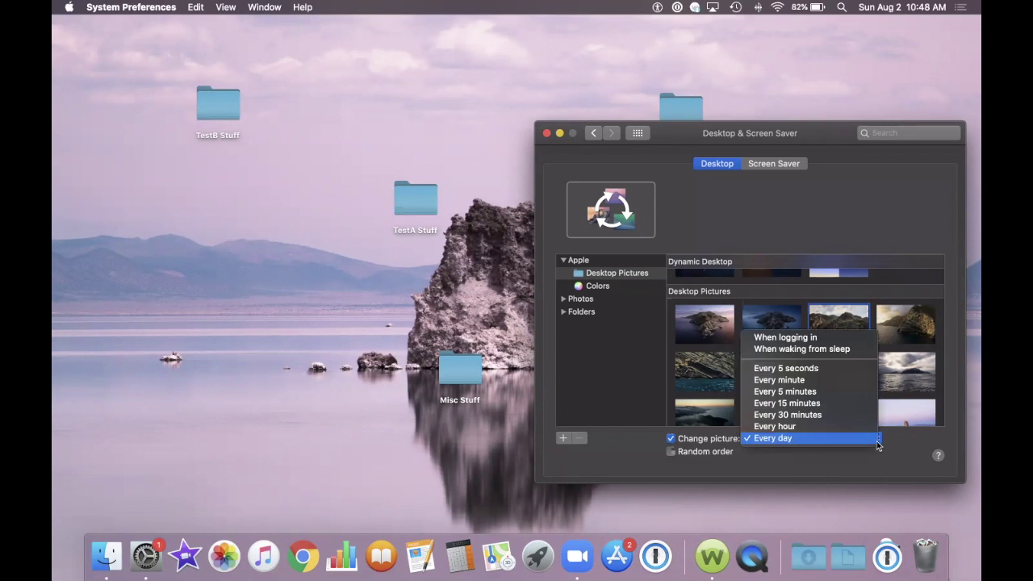
left_click(823, 370)
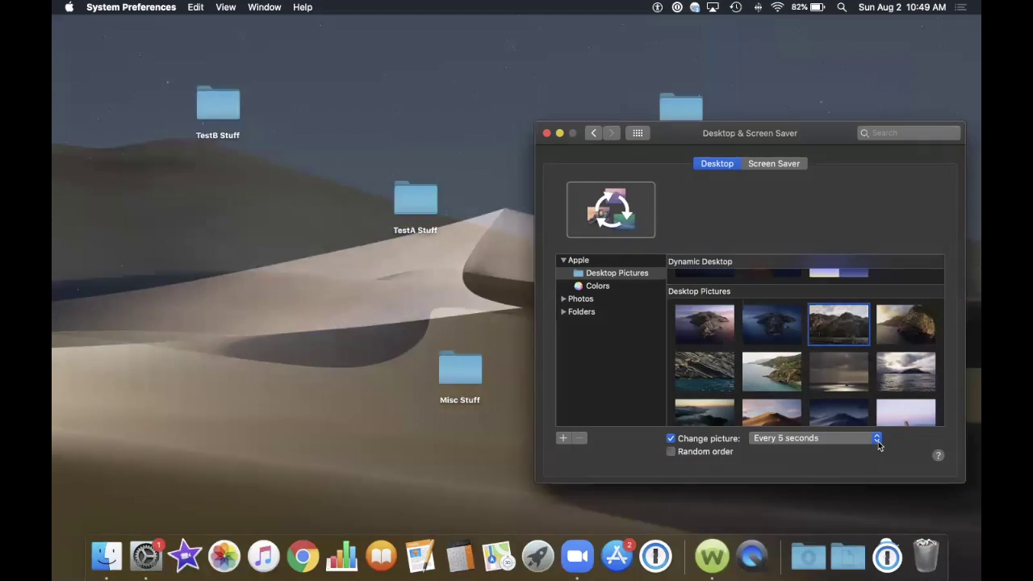
left_click(877, 441)
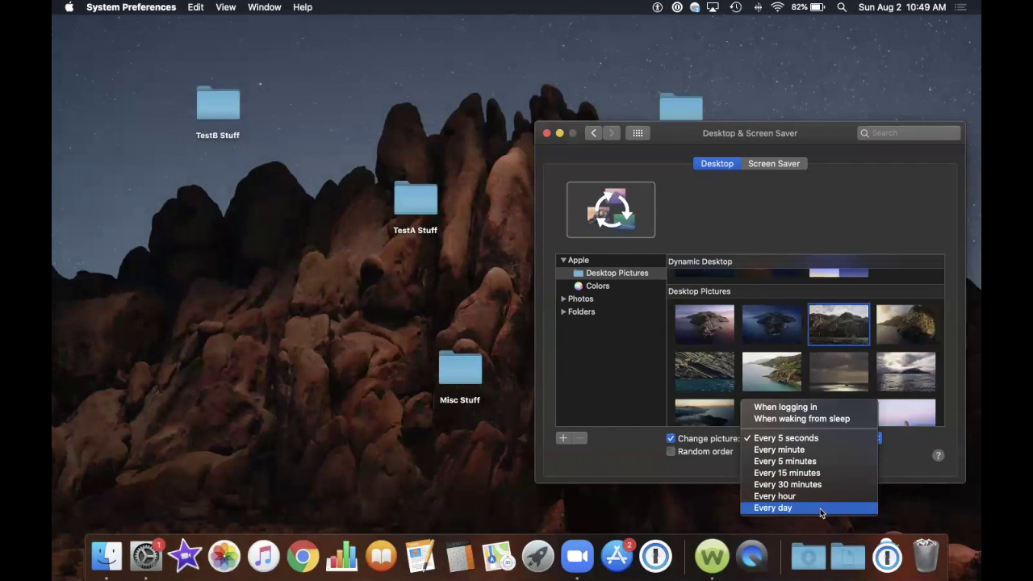
left_click(821, 510)
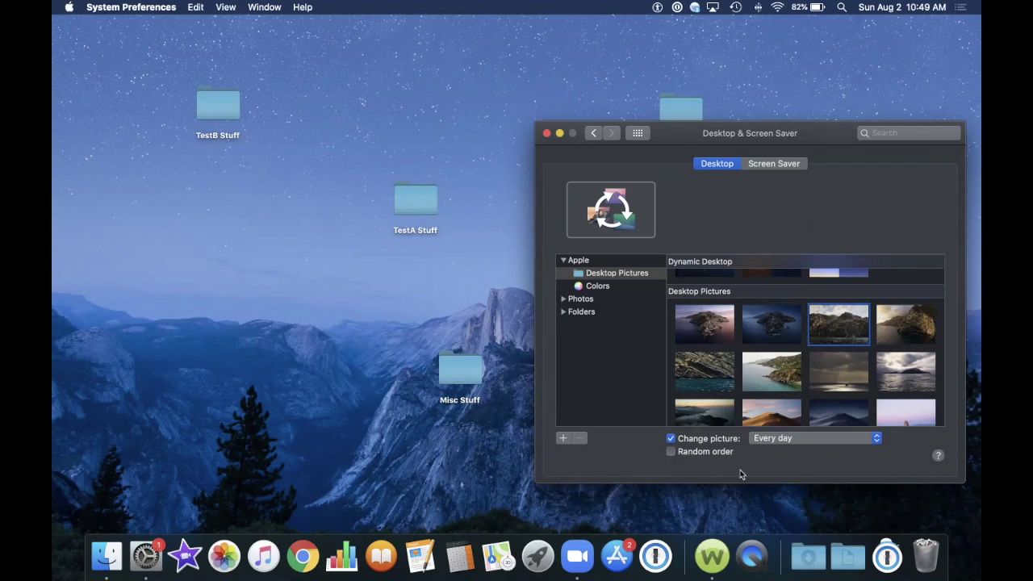
- Turn random order on and off again, and disable automatic changing of the desktop picture
left_click(670, 454)
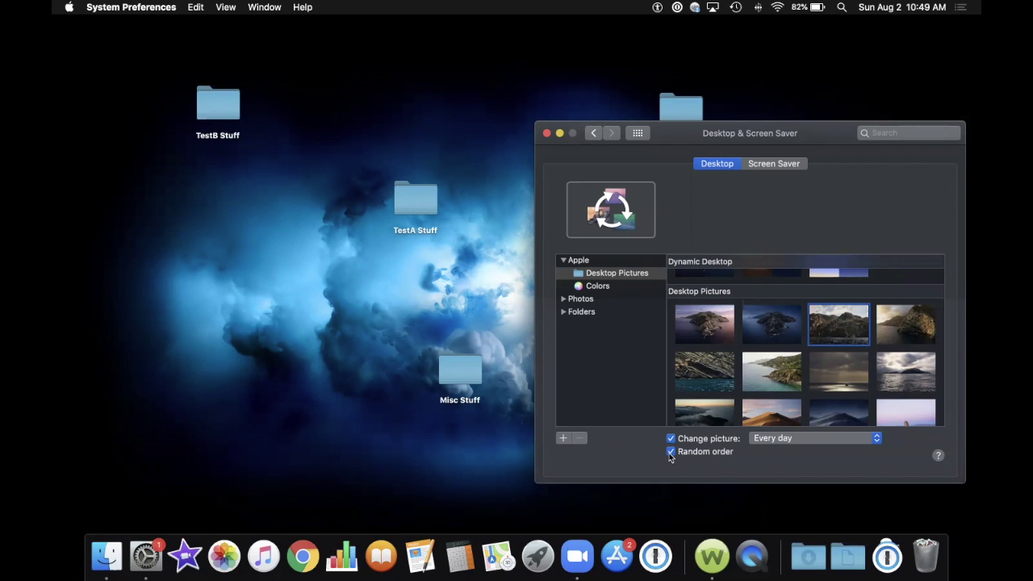
left_click(670, 454)
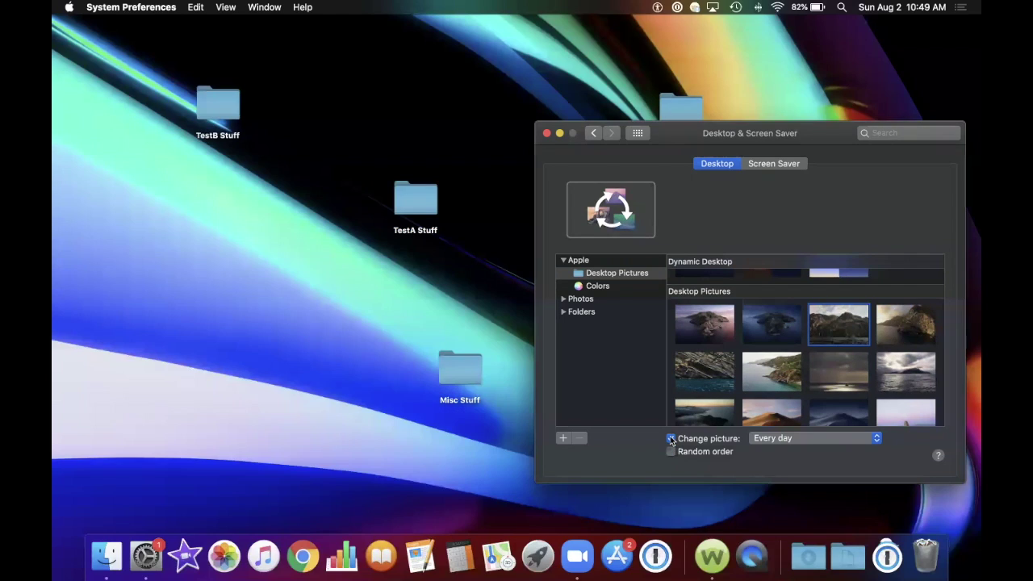
left_click(670, 439)
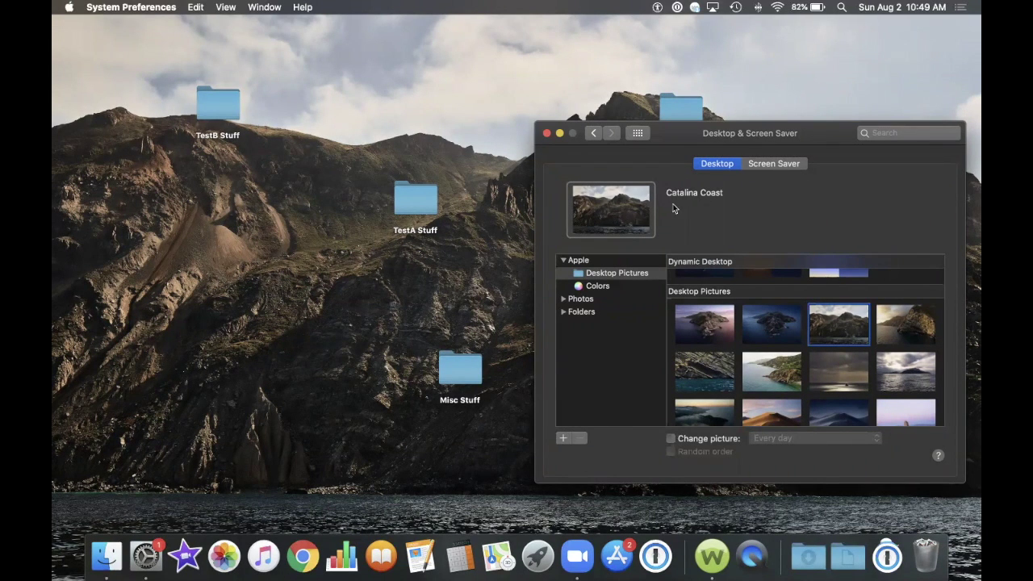
- Open the screen saver settings and review the start delay choices, keeping 30 Minutes
left_click(768, 164)
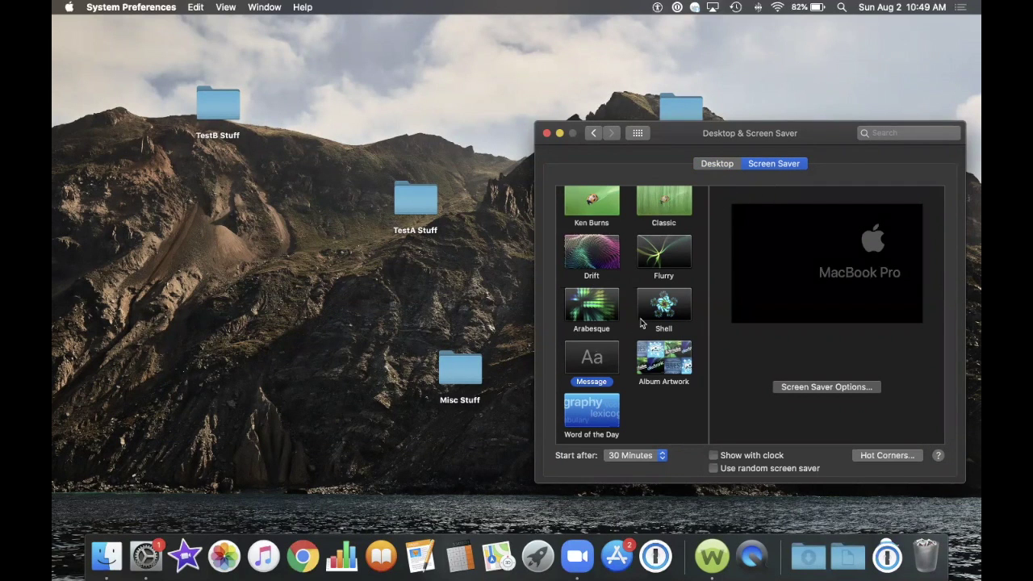
left_click(662, 456)
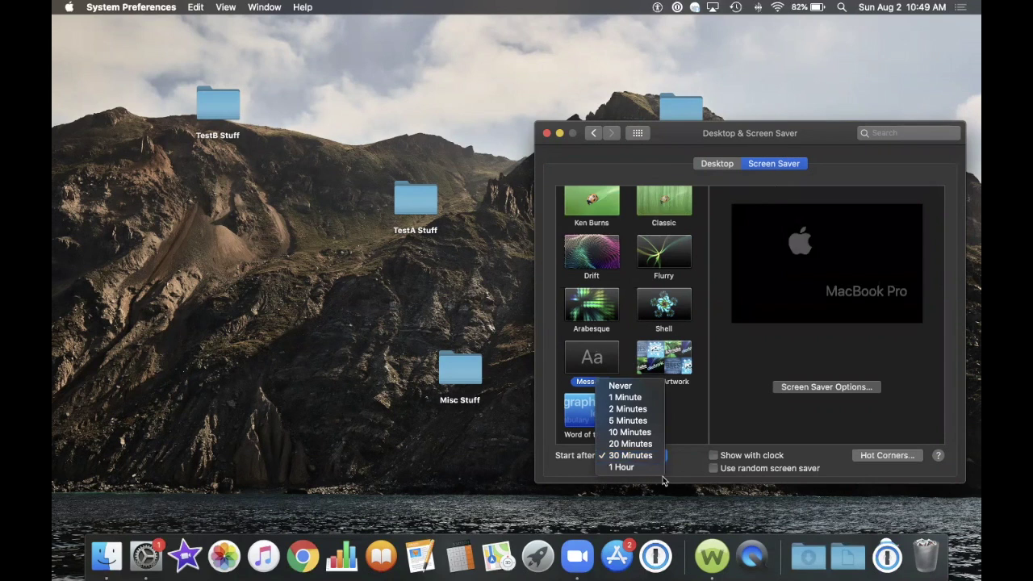
left_click(660, 456)
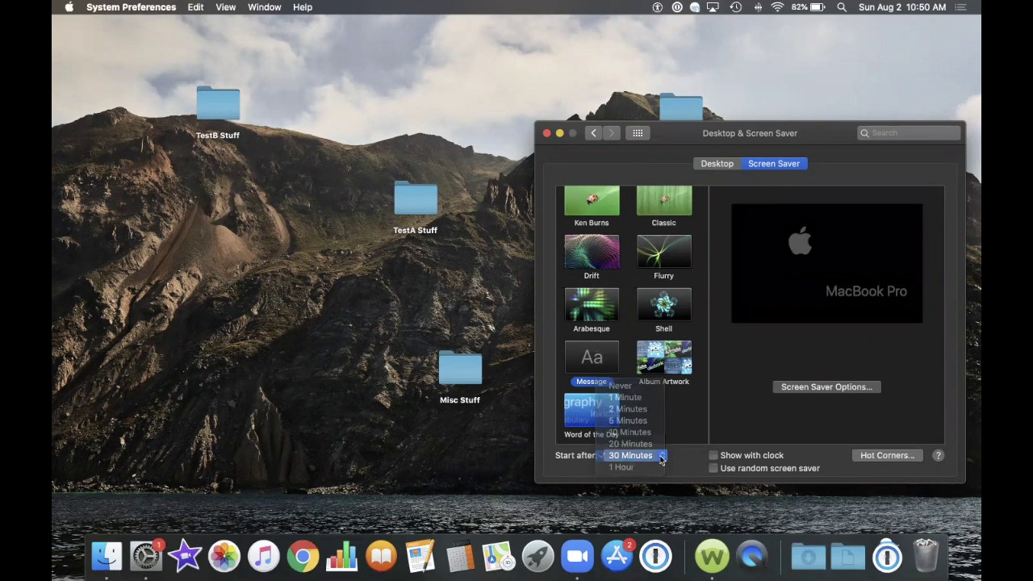
- Turn the screen saver's clock display on and off again
left_click(713, 456)
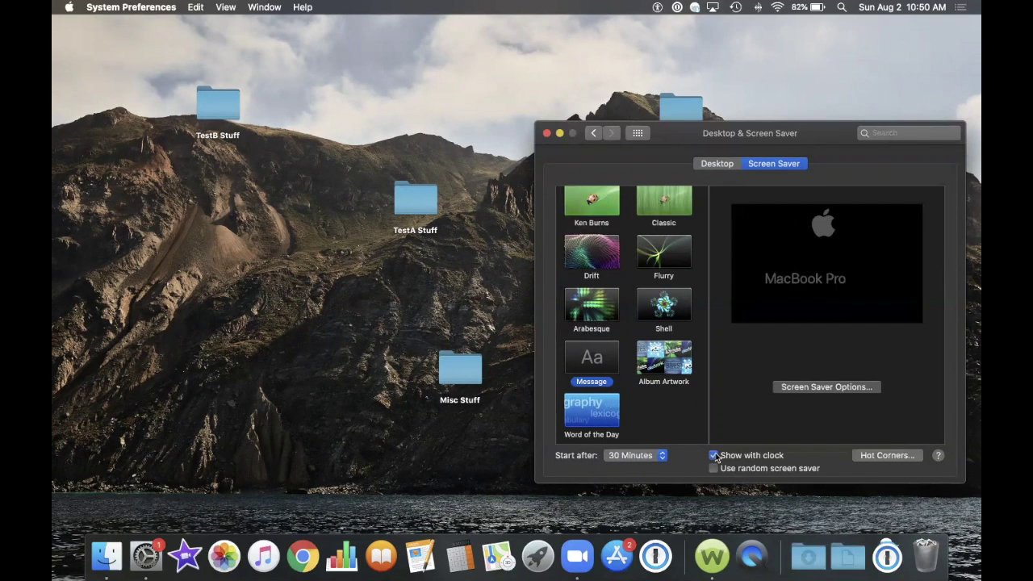
left_click(712, 457)
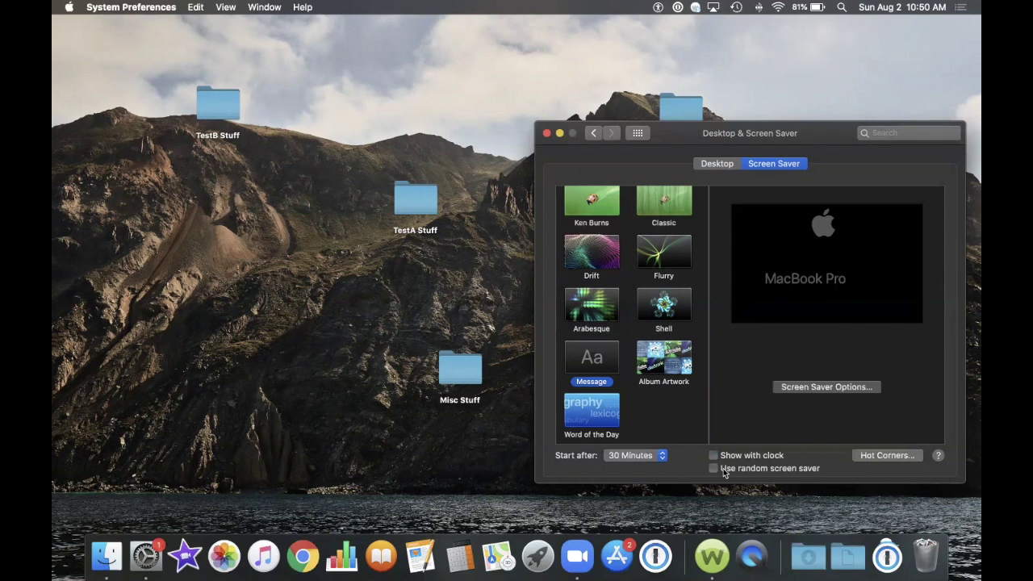
- Review the hot corner action choices without assigning any, and close the desktop and screen saver preferences
left_click(880, 457)
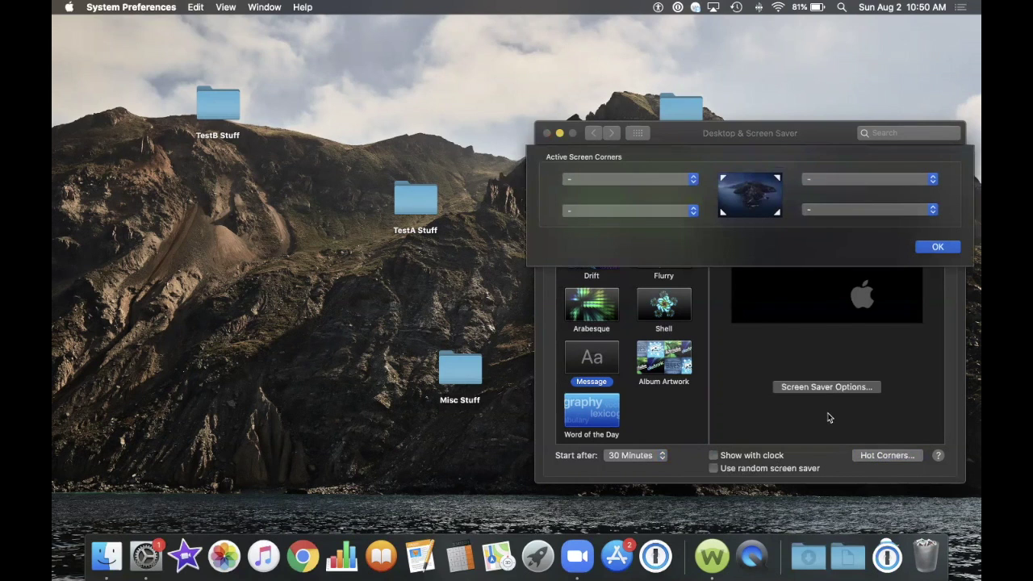
left_click(693, 179)
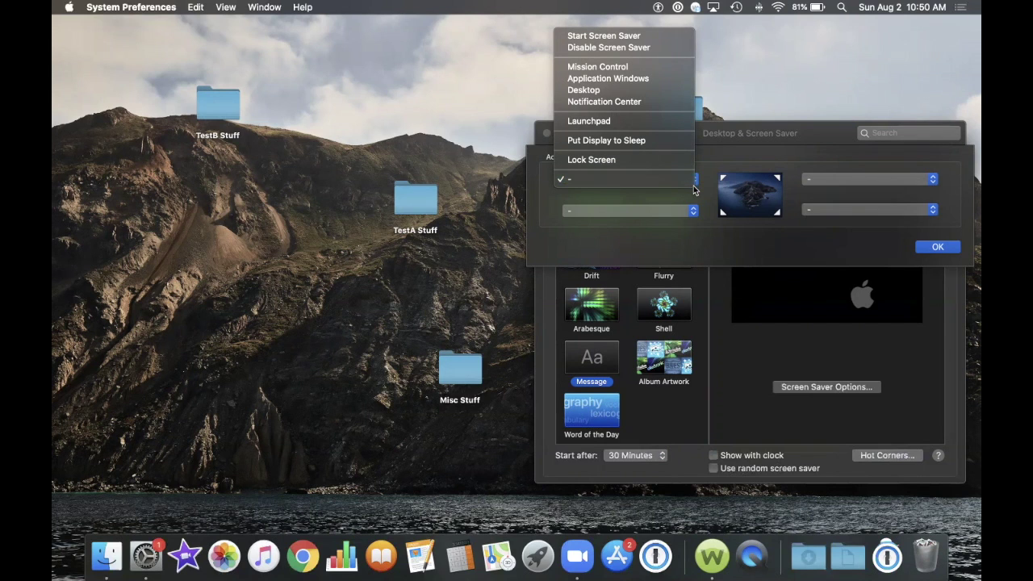
left_click(702, 173)
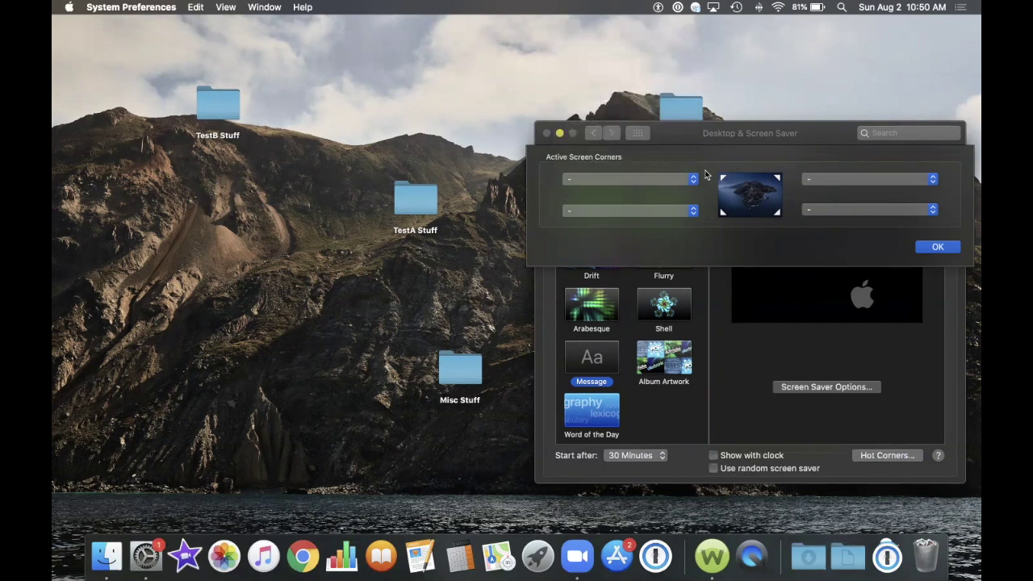
left_click(937, 249)
mouse_move(863, 281)
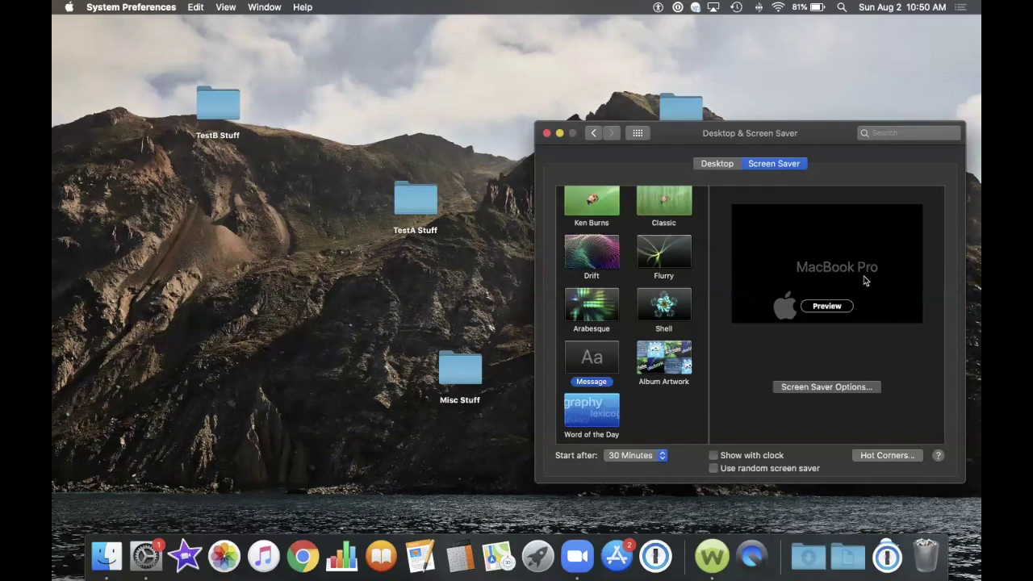
left_click(547, 133)
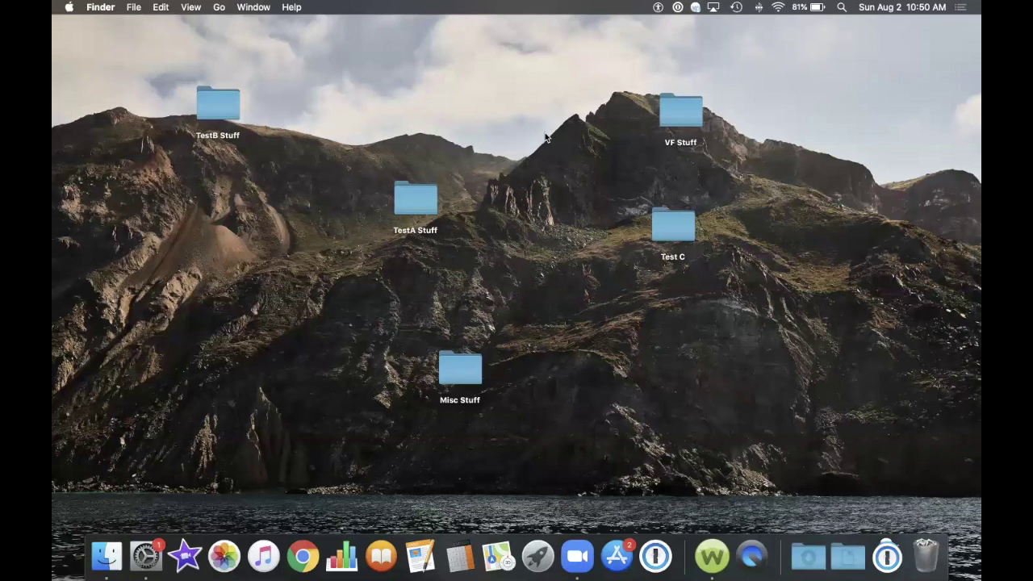
- Turn on stacks for the desktop and group them by Date Added
right_click(807, 230)
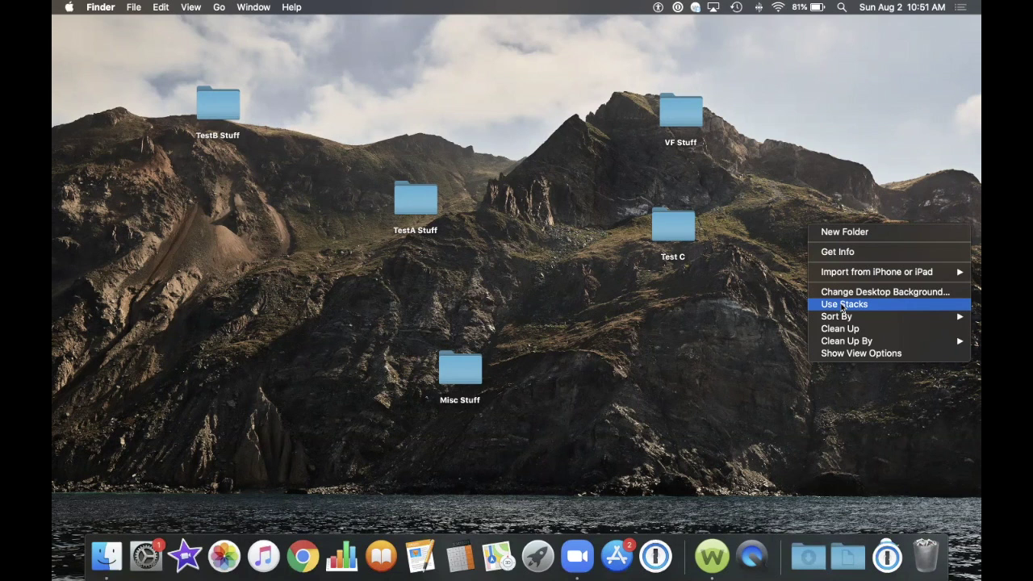
left_click(841, 305)
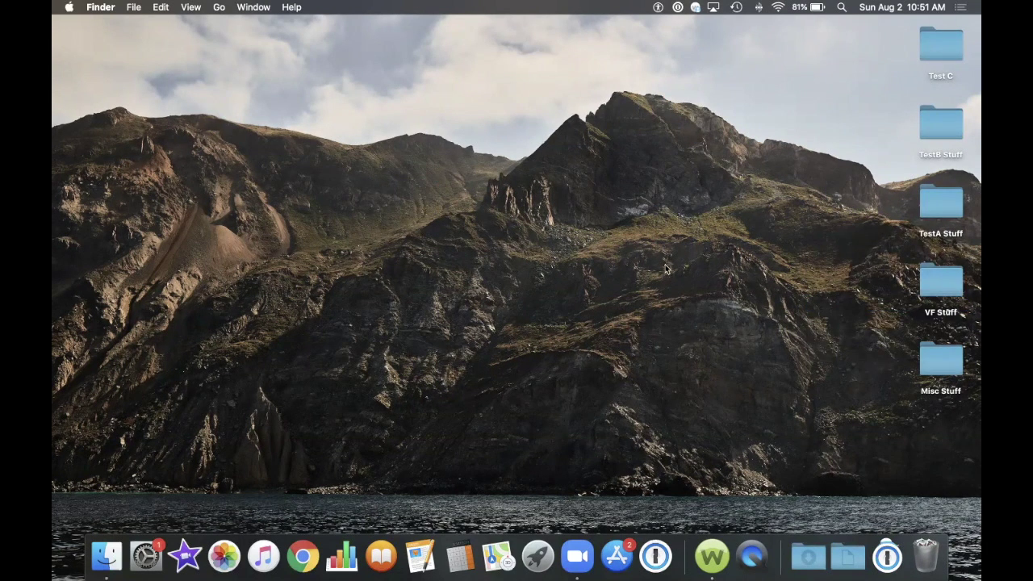
right_click(640, 271)
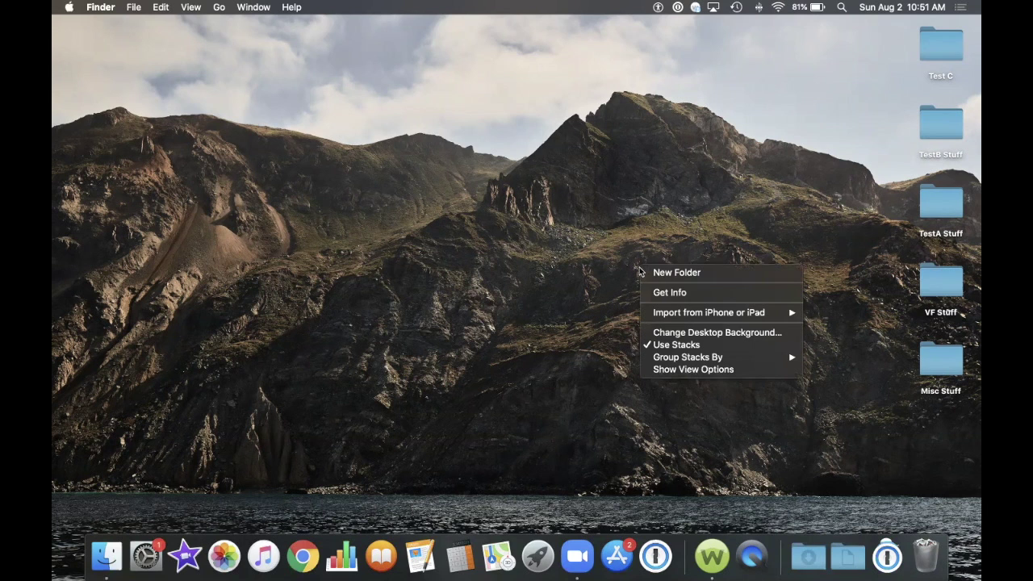
mouse_move(656, 314)
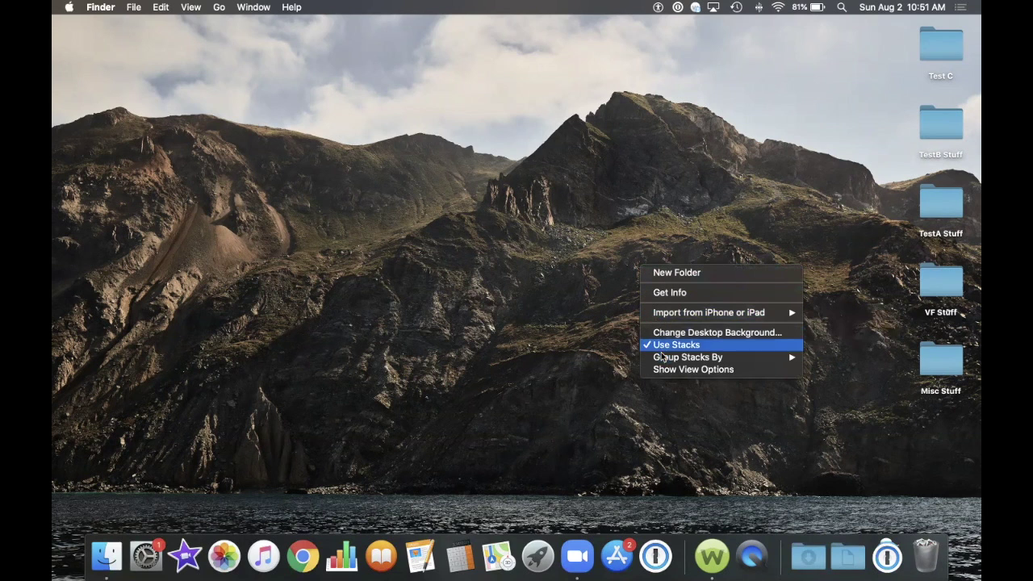
mouse_move(666, 360)
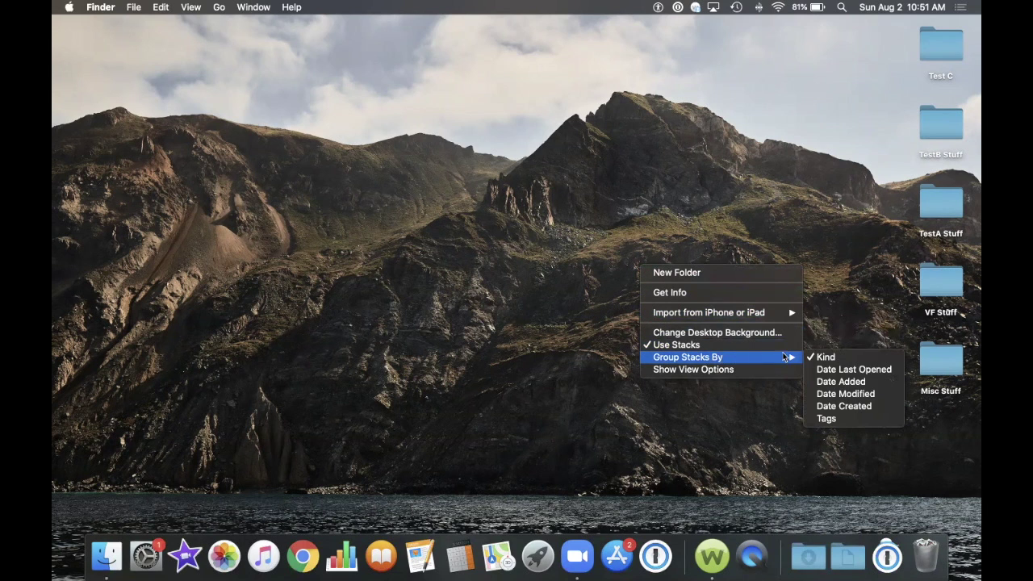
left_click(828, 386)
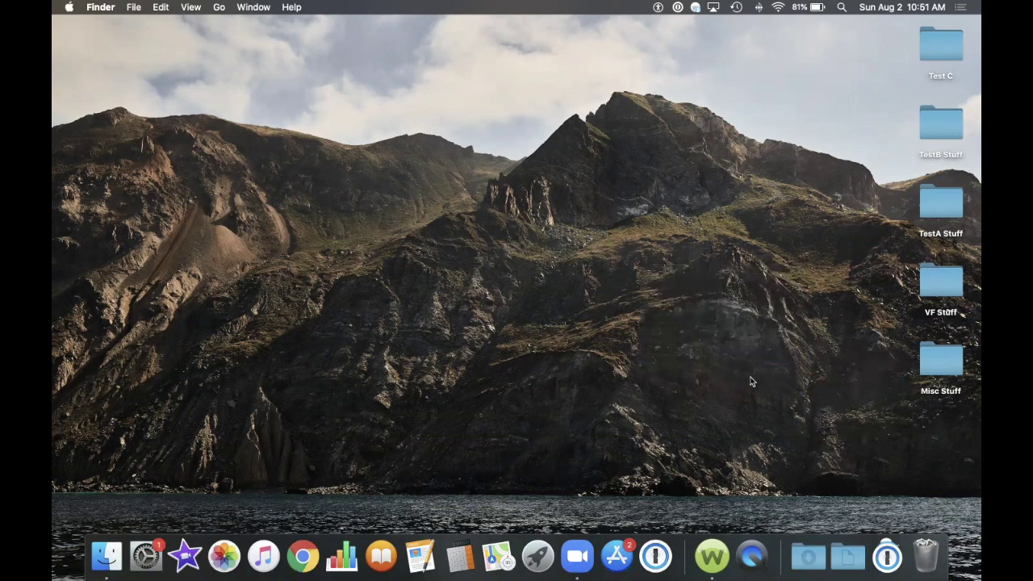
- Group the desktop stacks by Date Modified, and set the grouping back to Kind
right_click(691, 352)
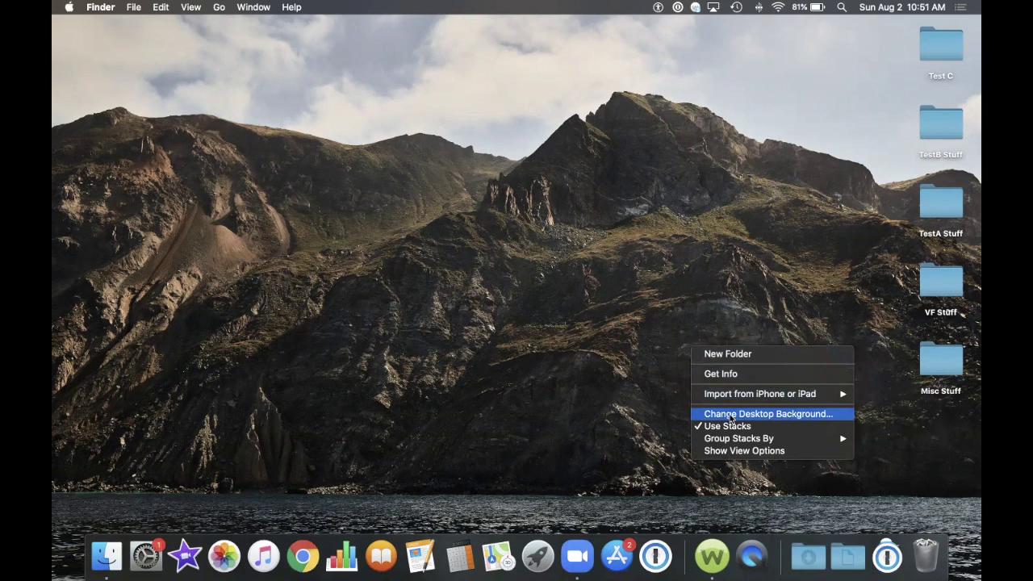
mouse_move(833, 439)
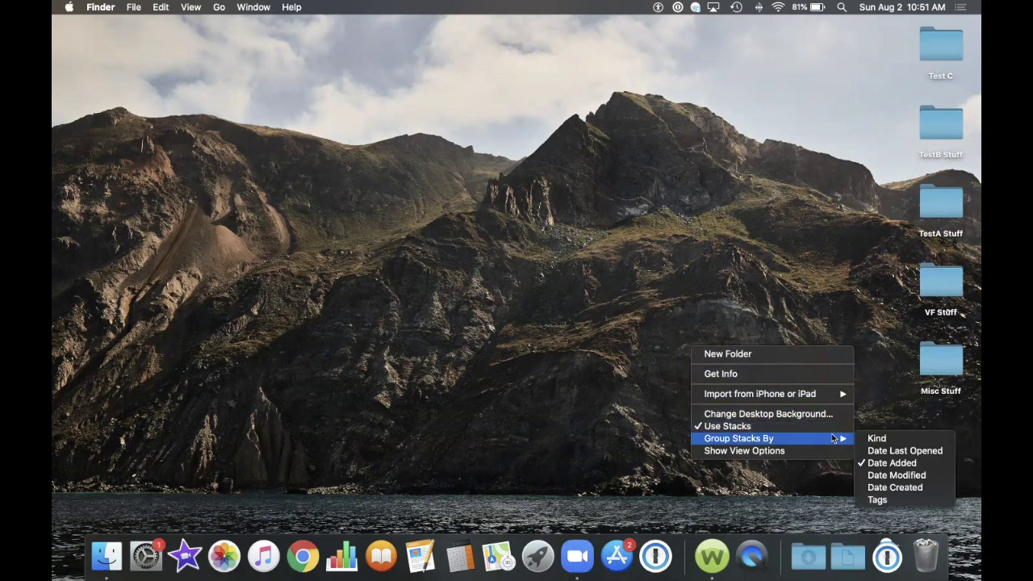
left_click(878, 476)
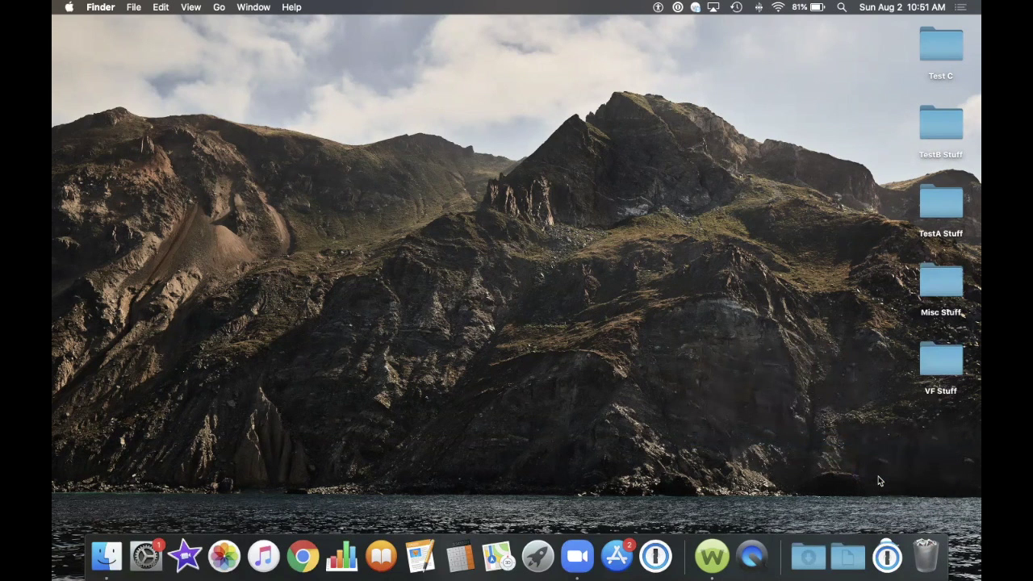
right_click(668, 395)
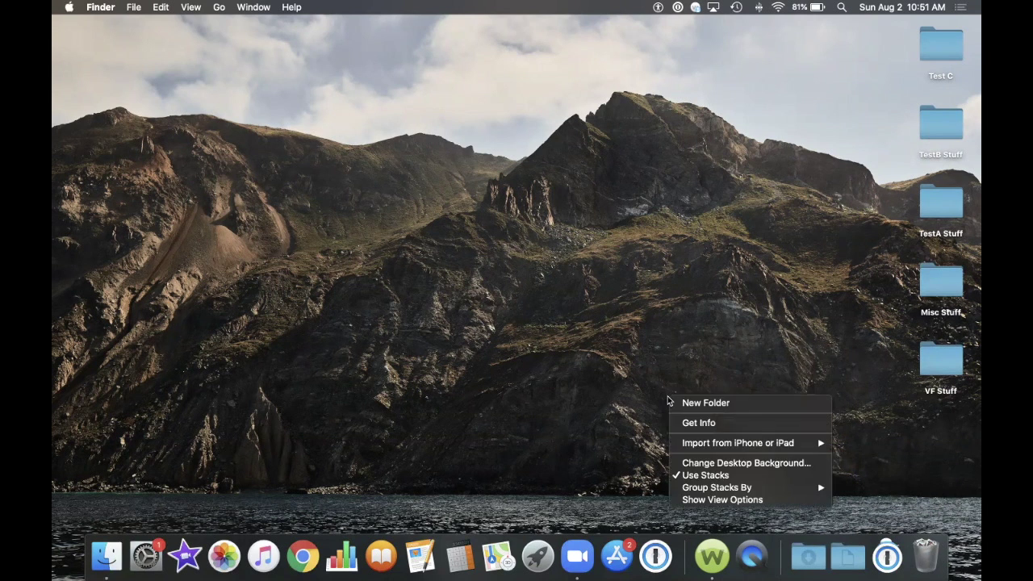
mouse_move(787, 487)
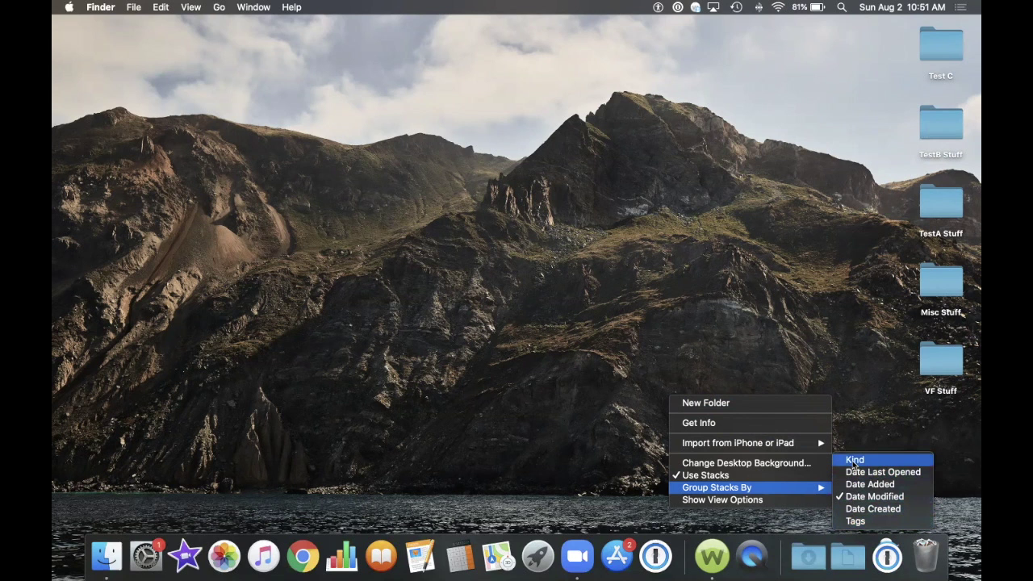
left_click(854, 460)
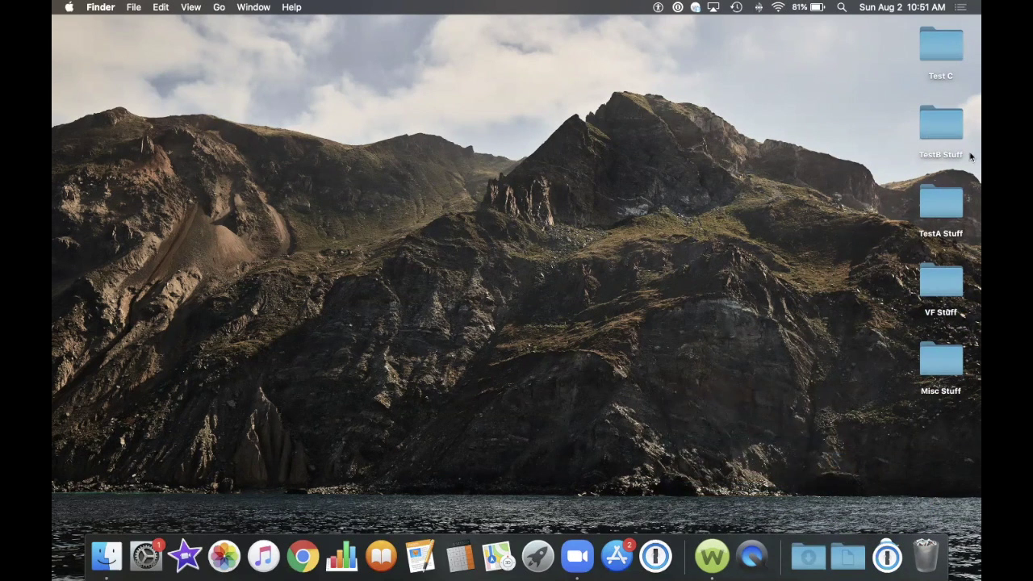
- Try to move the TestB Stuff folder away from the stacked column, and turn stacks off
left_click_drag(944, 133, 190, 262)
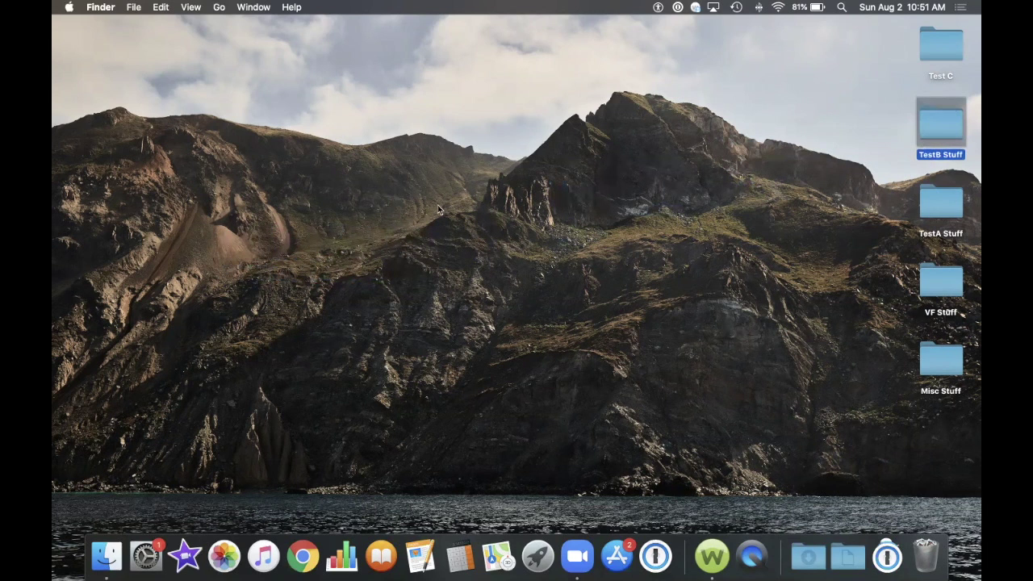
right_click(660, 264)
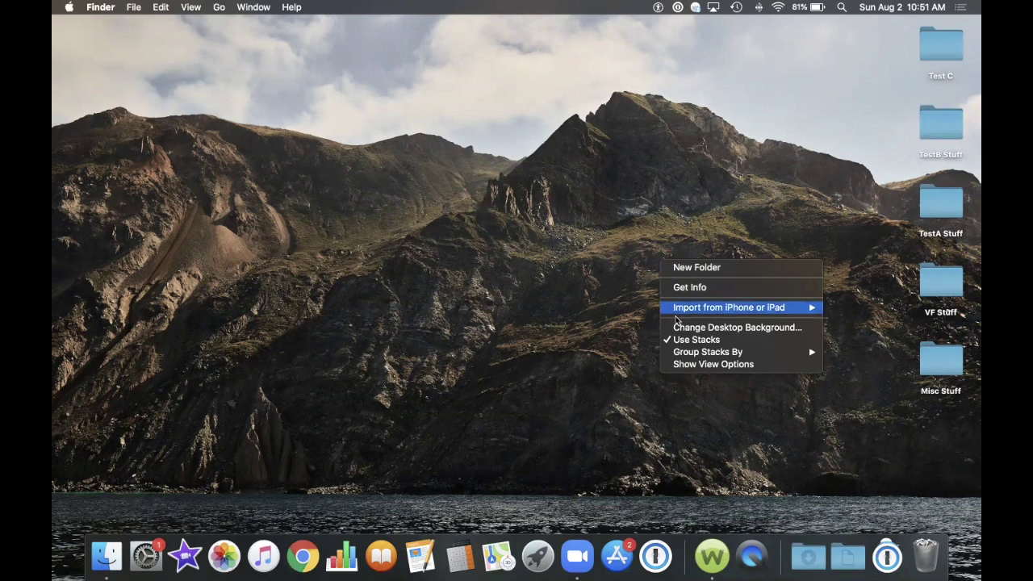
left_click(676, 339)
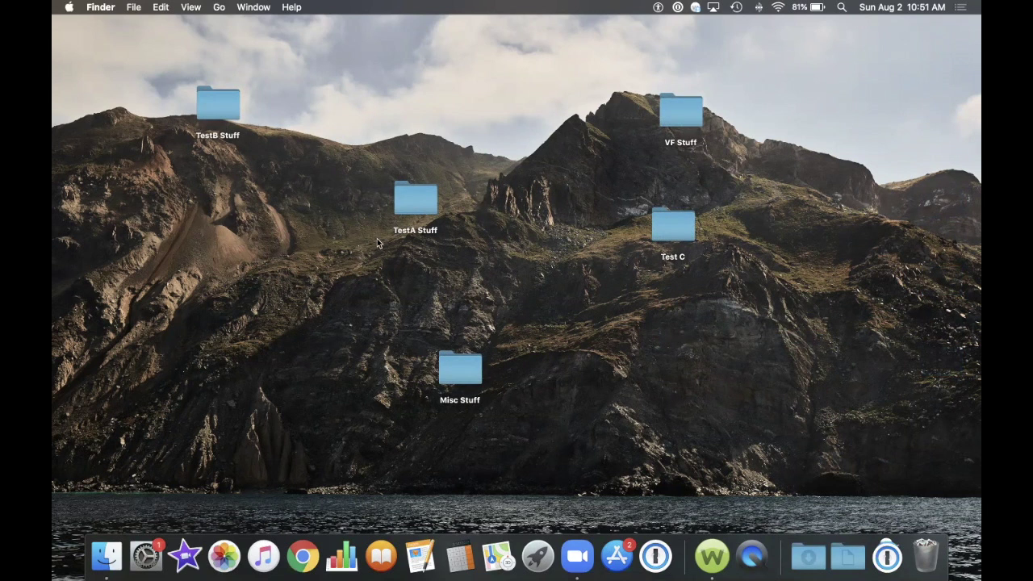
- Set the desktop icon sorting to Snap to Grid
right_click(749, 326)
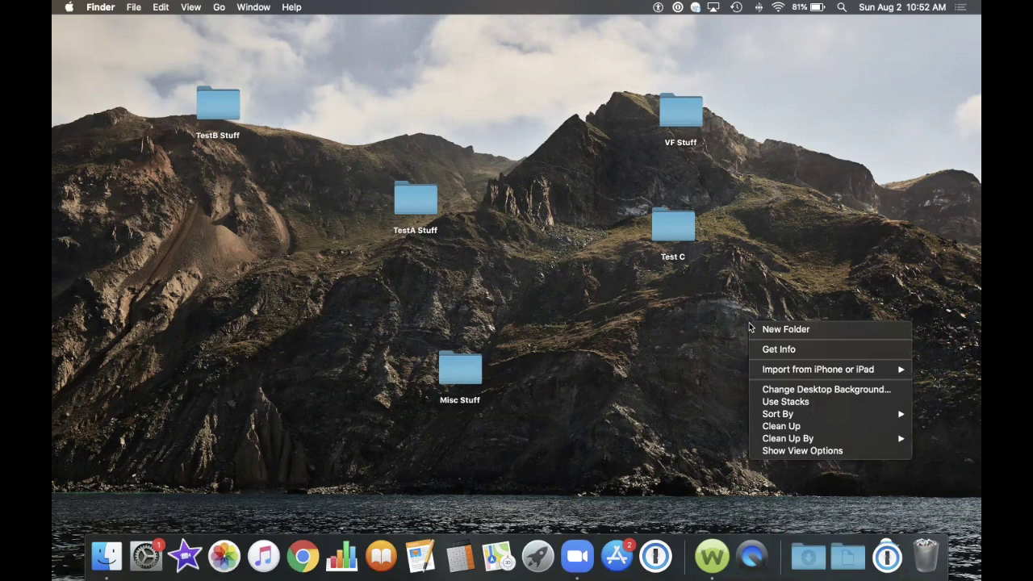
mouse_move(769, 374)
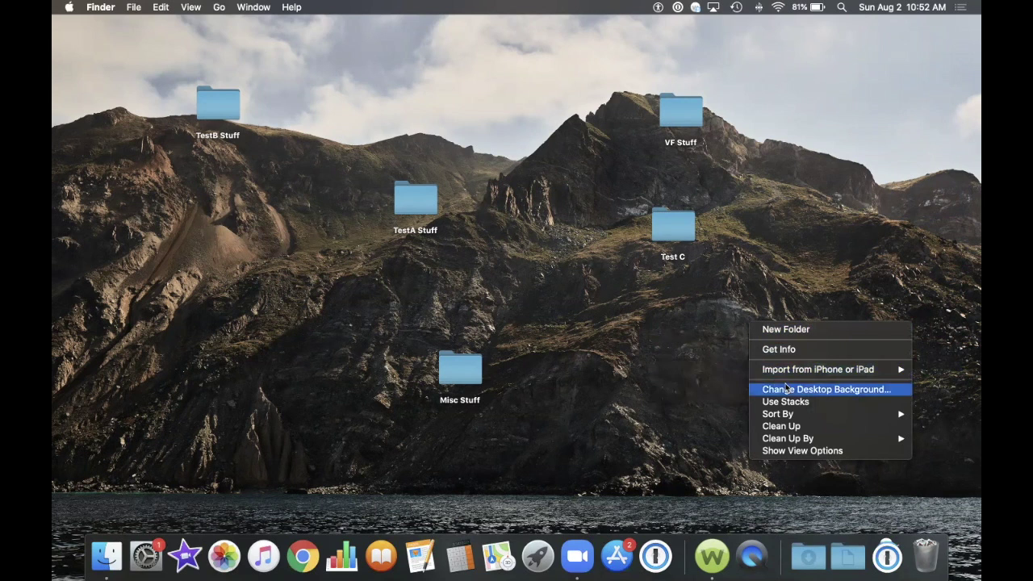
mouse_move(798, 414)
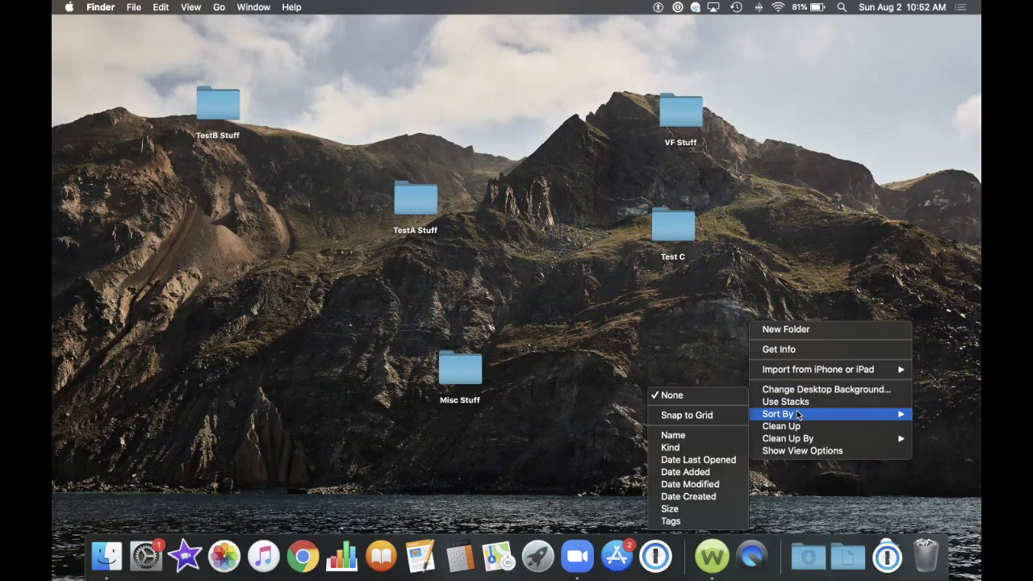
left_click(705, 419)
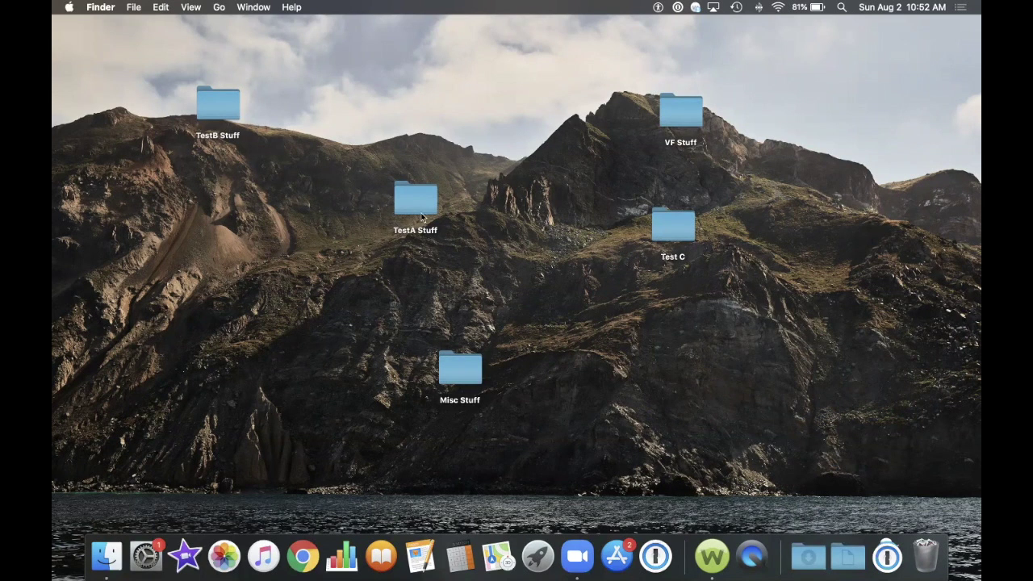
- Reposition the TestA Stuff, Misc Stuff and Test C folders so they sit together near the middle of the desktop
left_click_drag(421, 217, 384, 242)
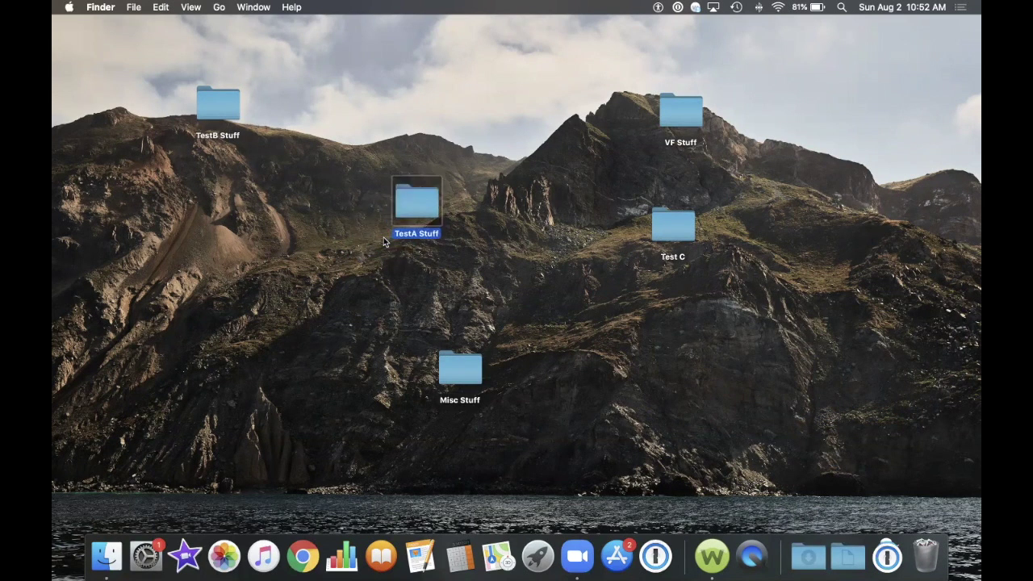
left_click_drag(471, 372, 331, 362)
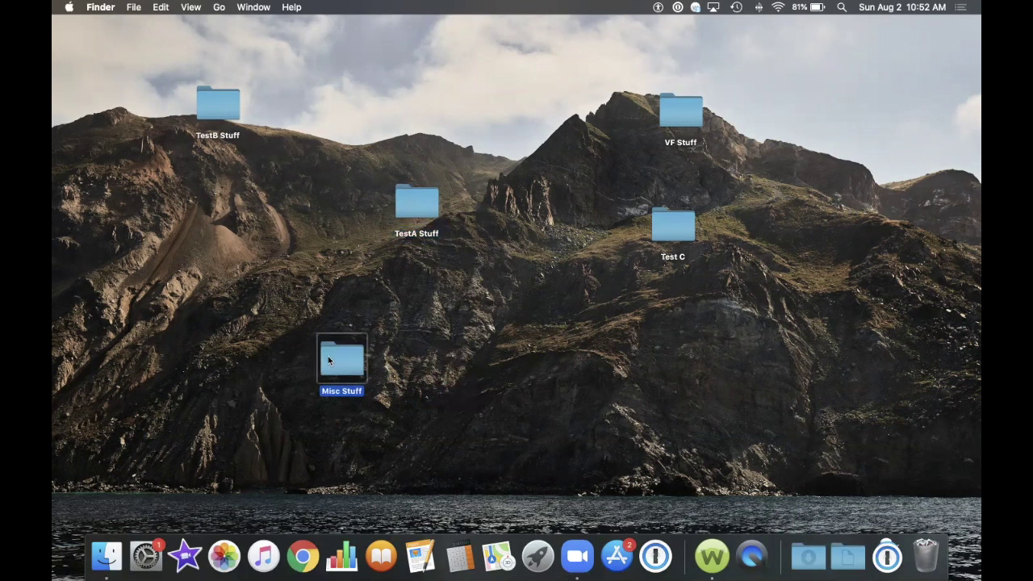
left_click(677, 229)
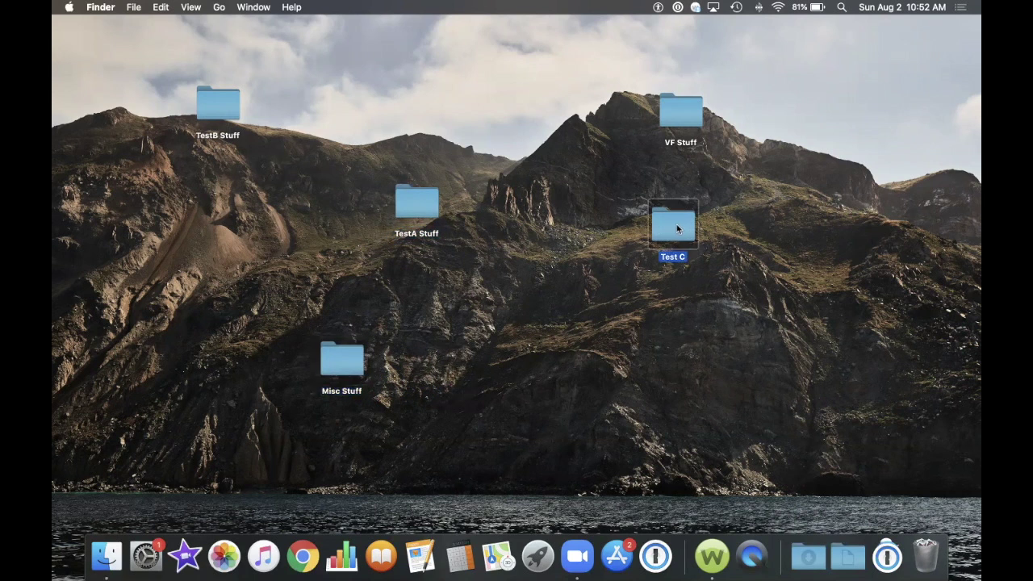
left_click_drag(677, 229, 571, 252)
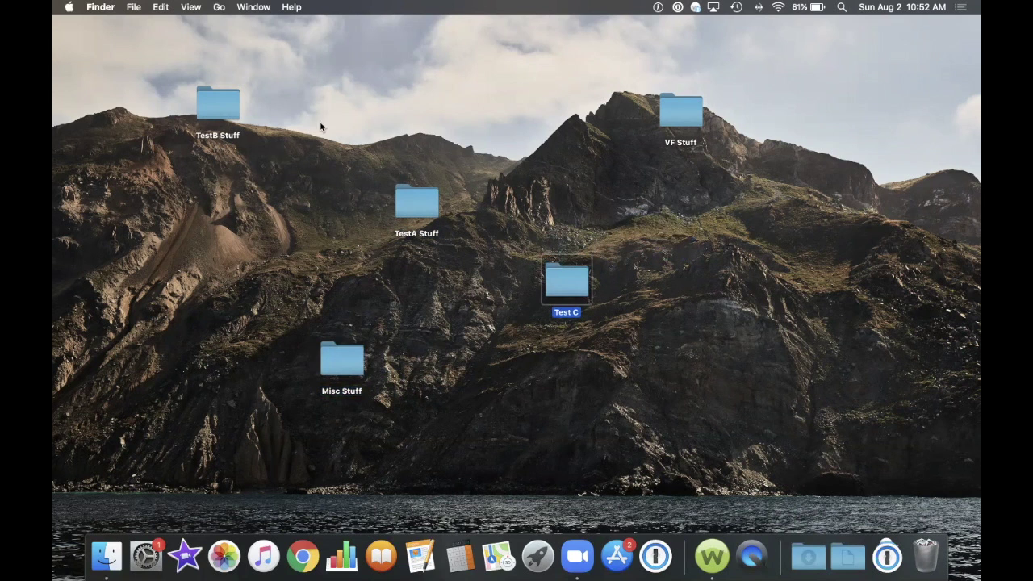
left_click_drag(404, 202, 468, 276)
left_click_drag(340, 344, 483, 347)
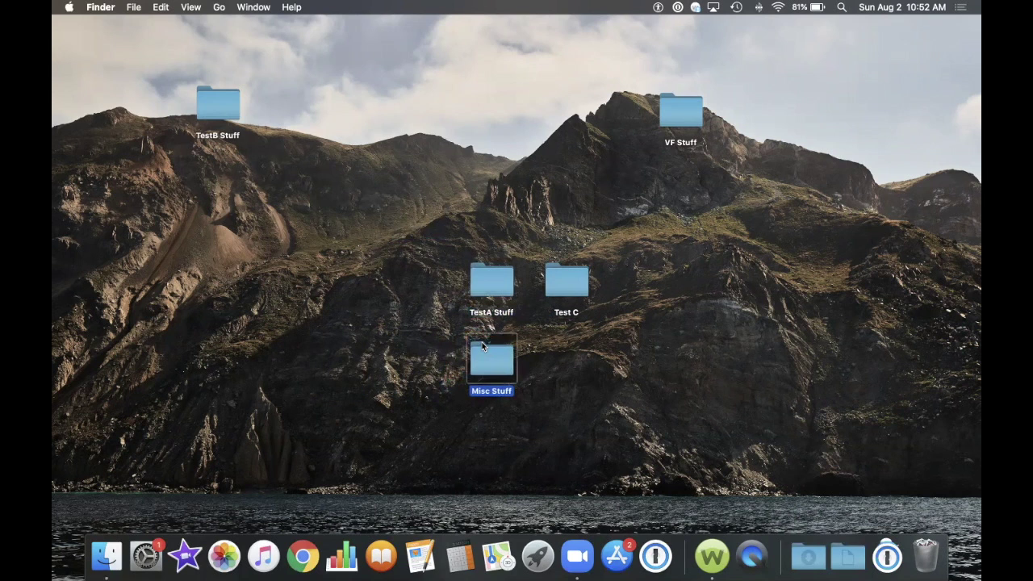
- Clean up the desktop icons onto the grid, and clean them up by Kind
right_click(704, 331)
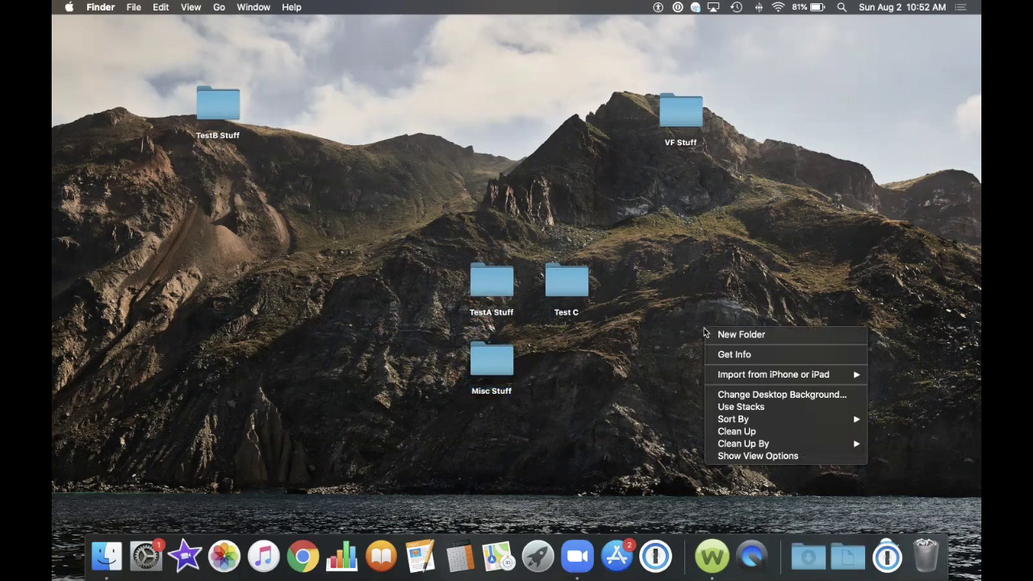
left_click(753, 433)
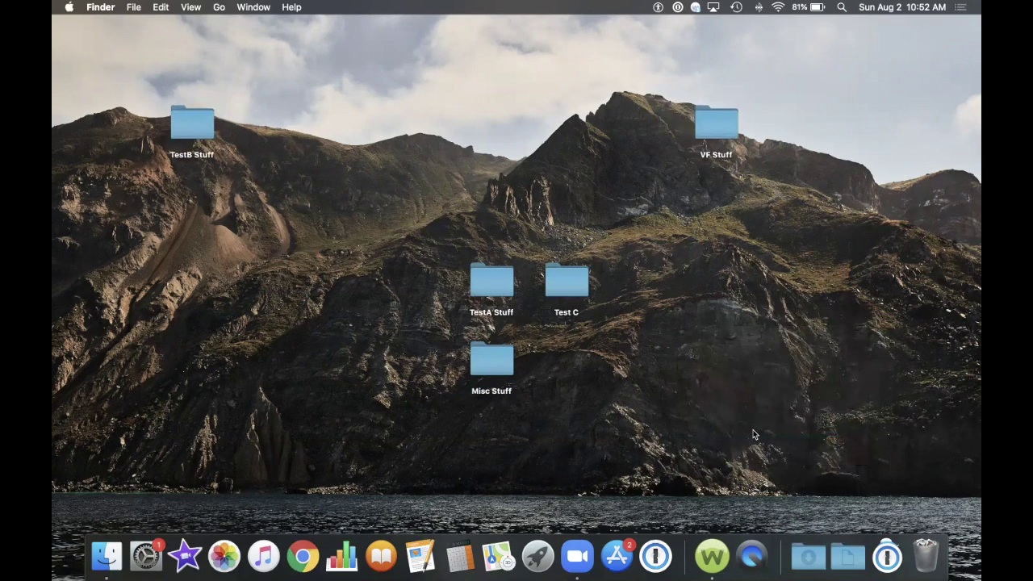
right_click(736, 355)
mouse_move(756, 472)
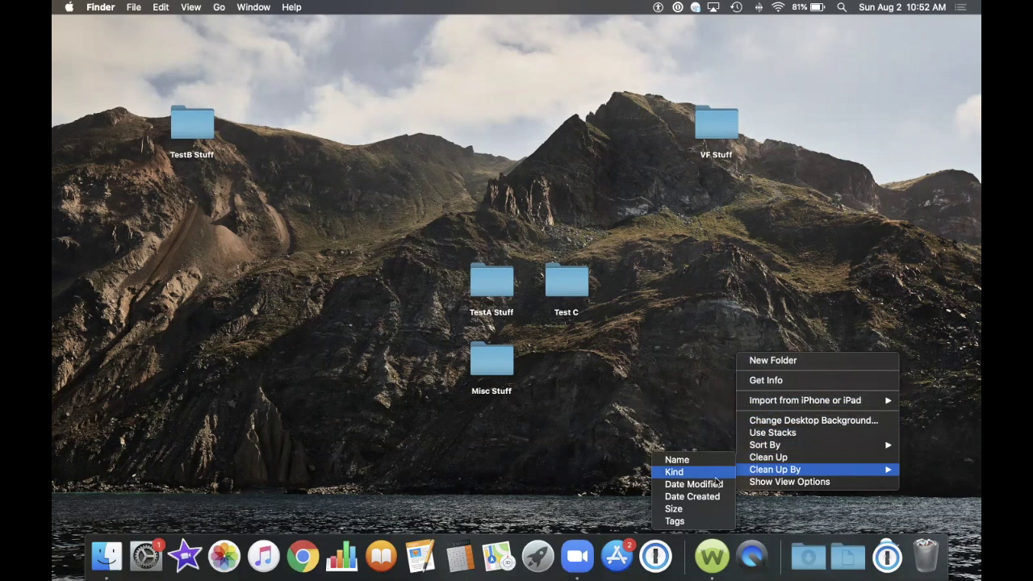
left_click(675, 472)
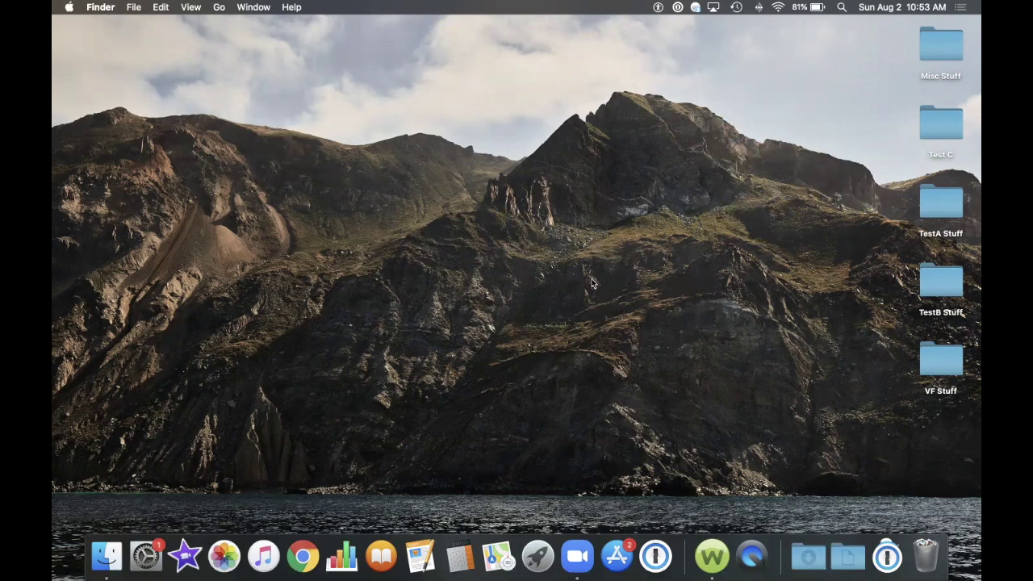
- Open the view options for the desktop
right_click(715, 285)
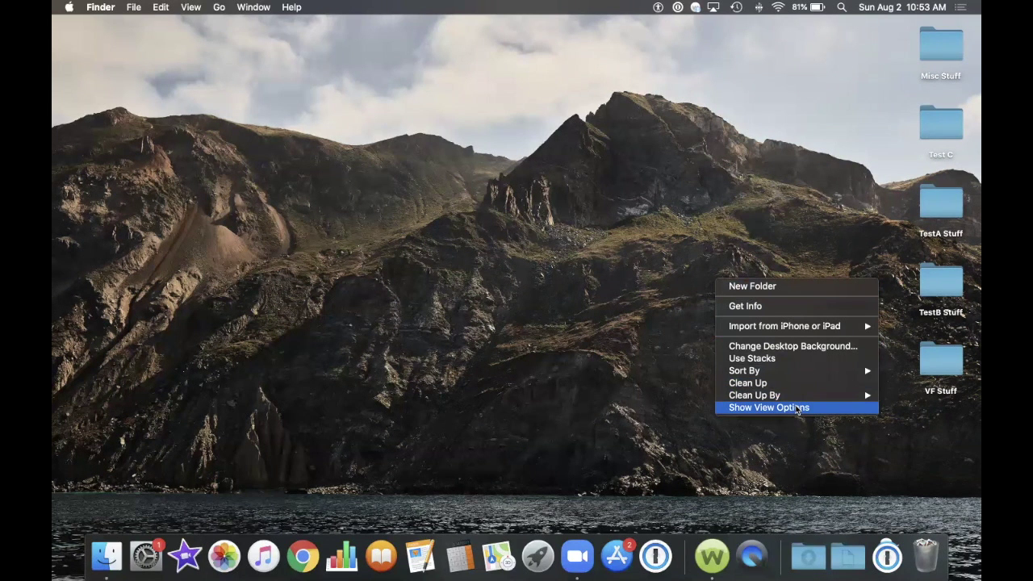
left_click(797, 407)
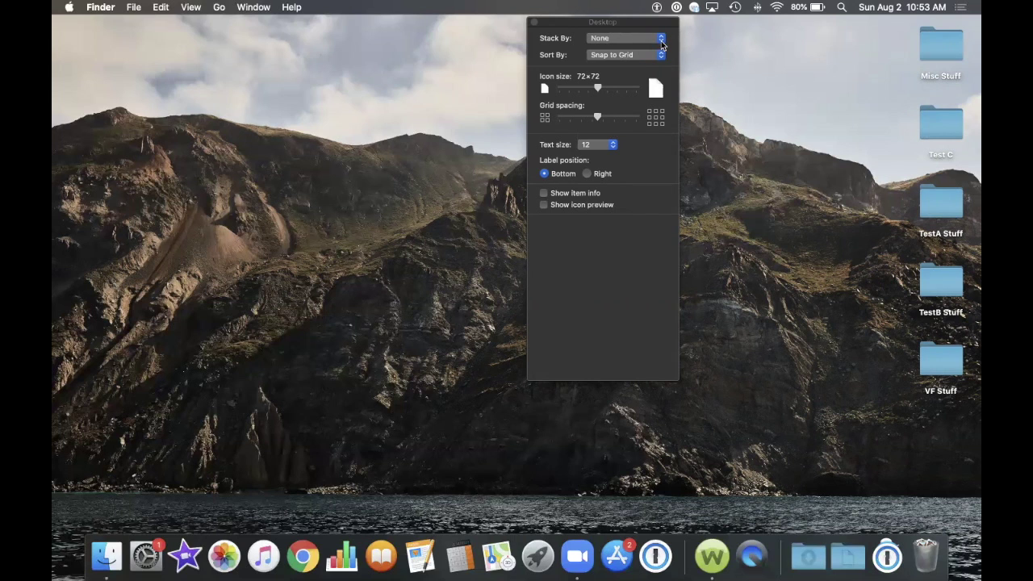
- Try desktop icon sizes of 16×16 and 128×128, settle on 56×56, and slightly reduce the grid spacing
left_click(661, 40)
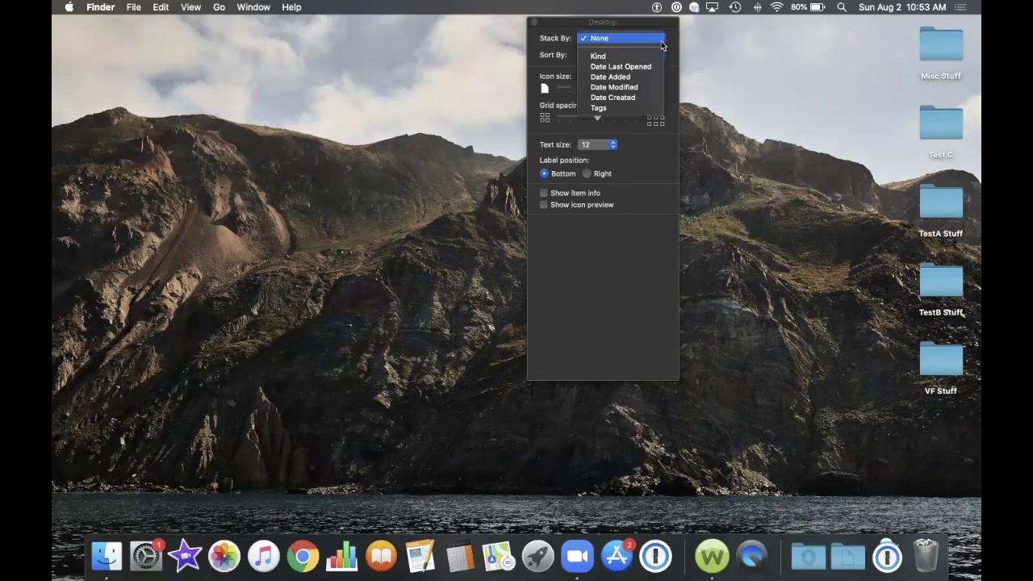
left_click(660, 40)
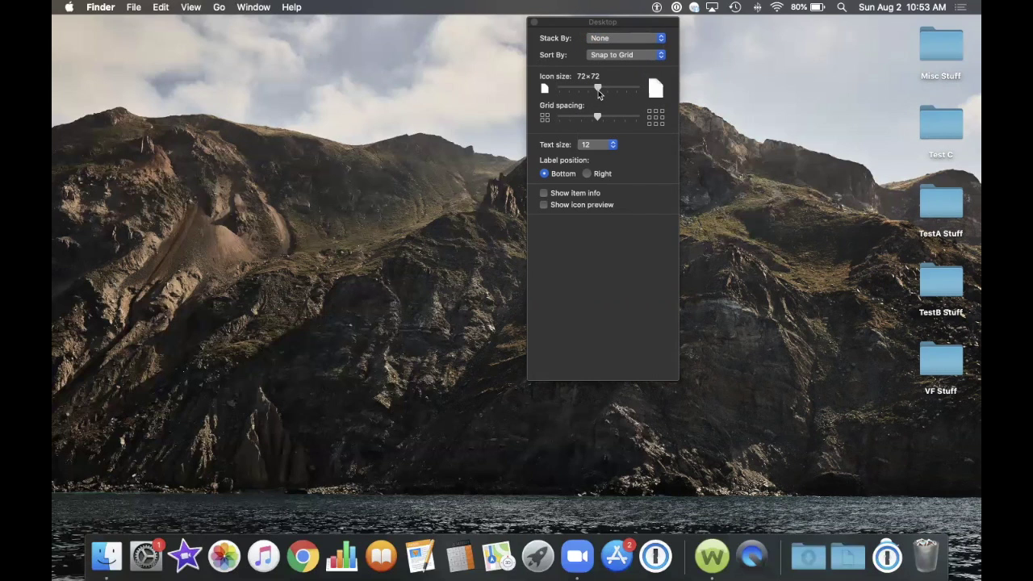
left_click_drag(580, 91, 561, 91)
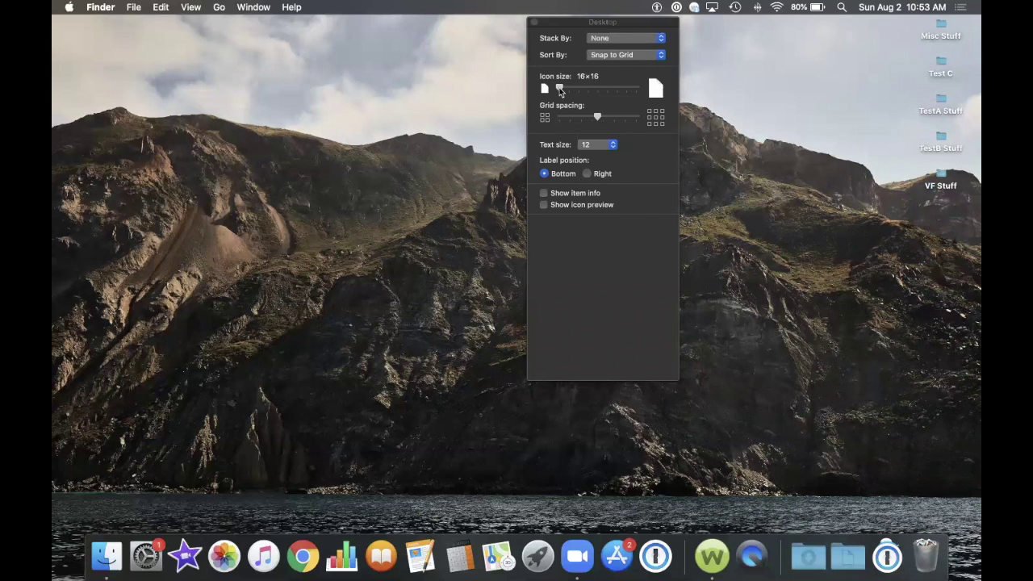
left_click(638, 91)
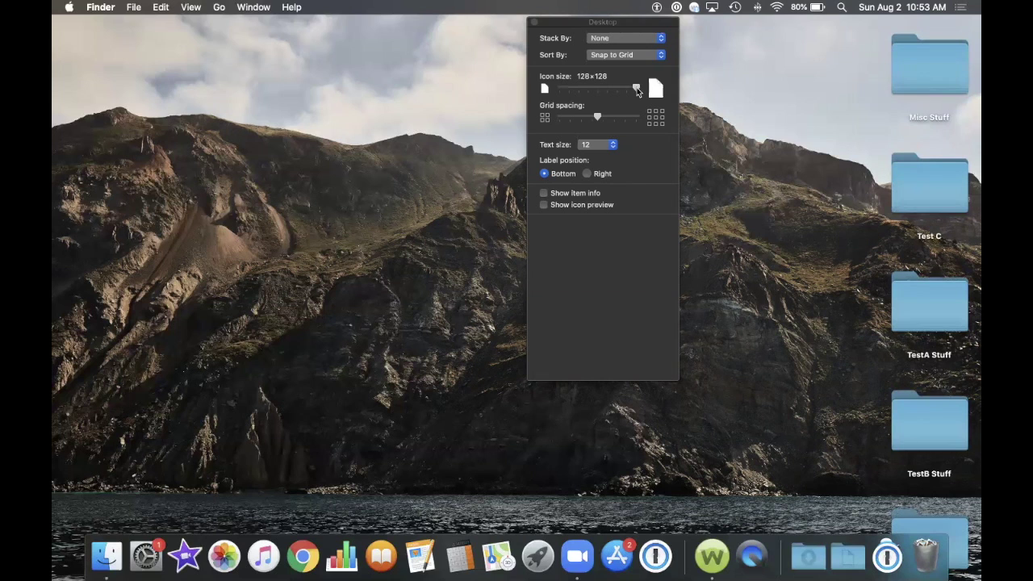
left_click(590, 91)
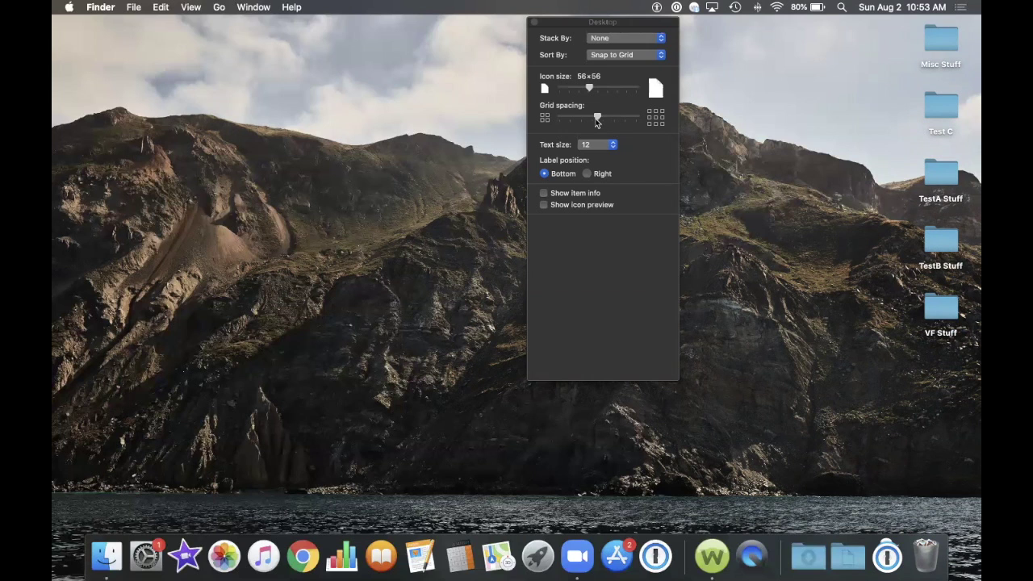
mouse_move(598, 118)
left_mouse_down()
mouse_move(553, 120)
mouse_move(641, 119)
mouse_move(592, 119)
left_mouse_up()
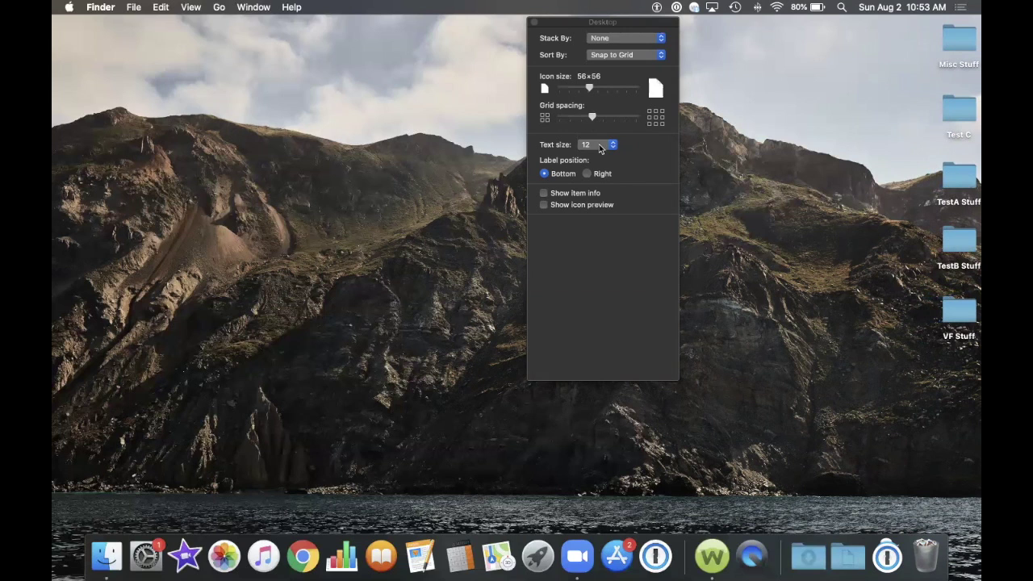
- Try a text size of 15 for the desktop icon labels, and set it to 16
left_click(611, 148)
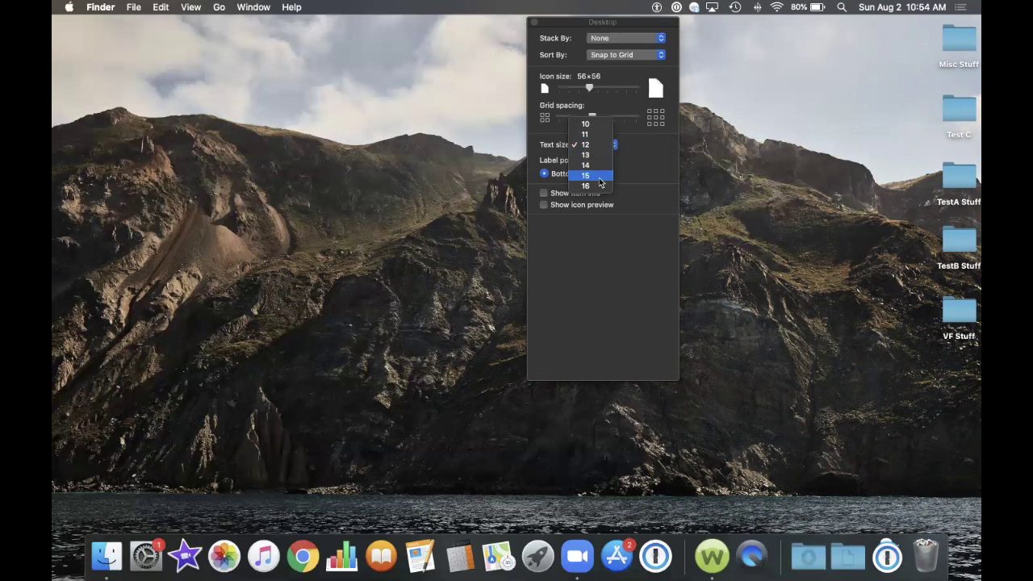
left_click(600, 176)
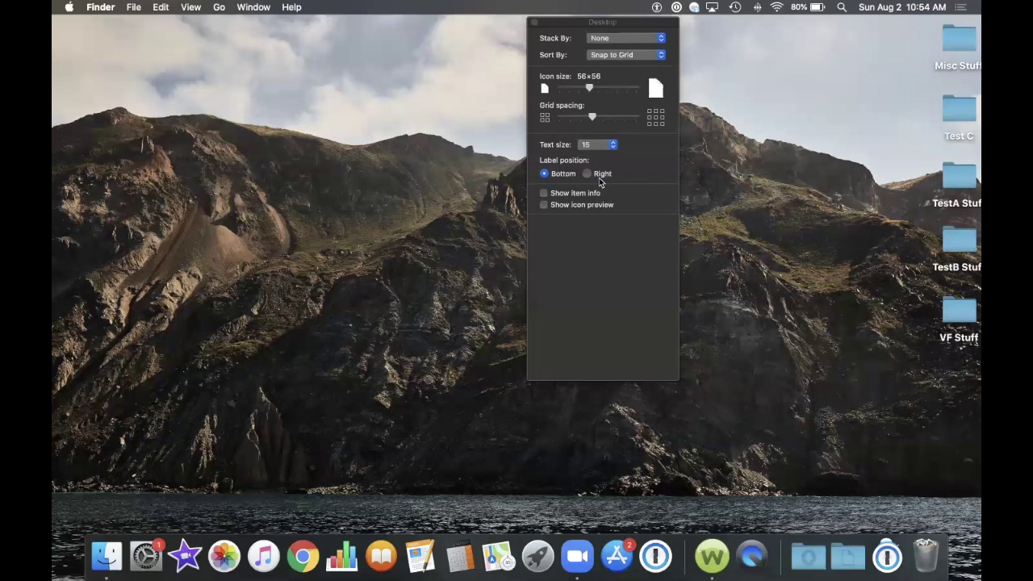
left_click(612, 149)
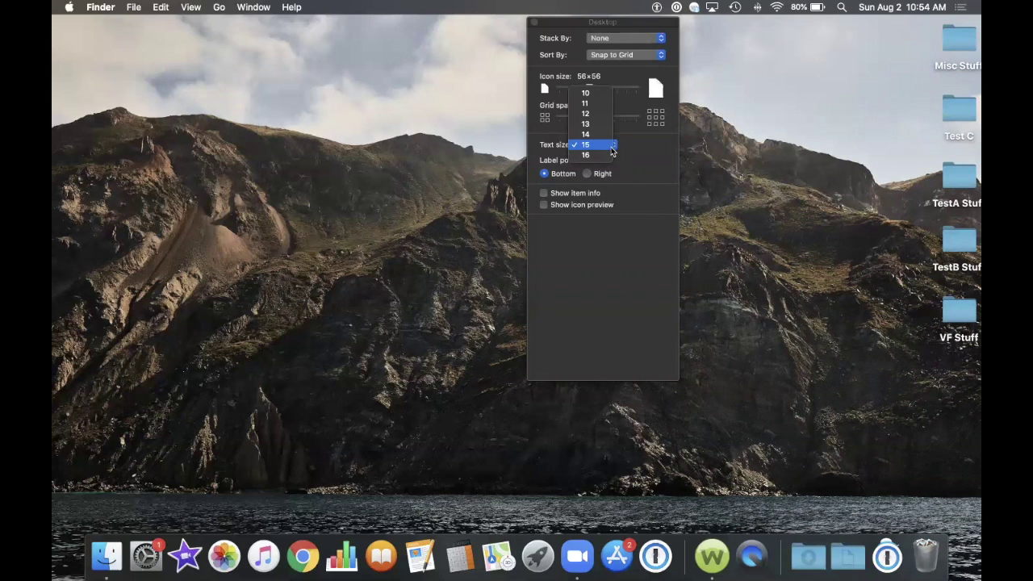
left_click(602, 154)
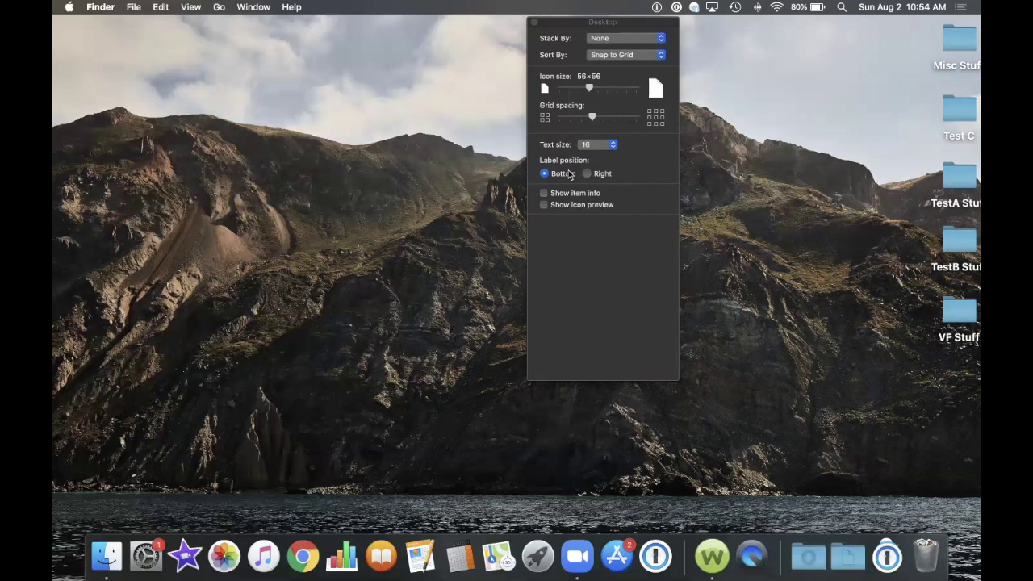
- Try the Right label position, restore it to Bottom, and enable item info for the desktop icons
left_click(587, 174)
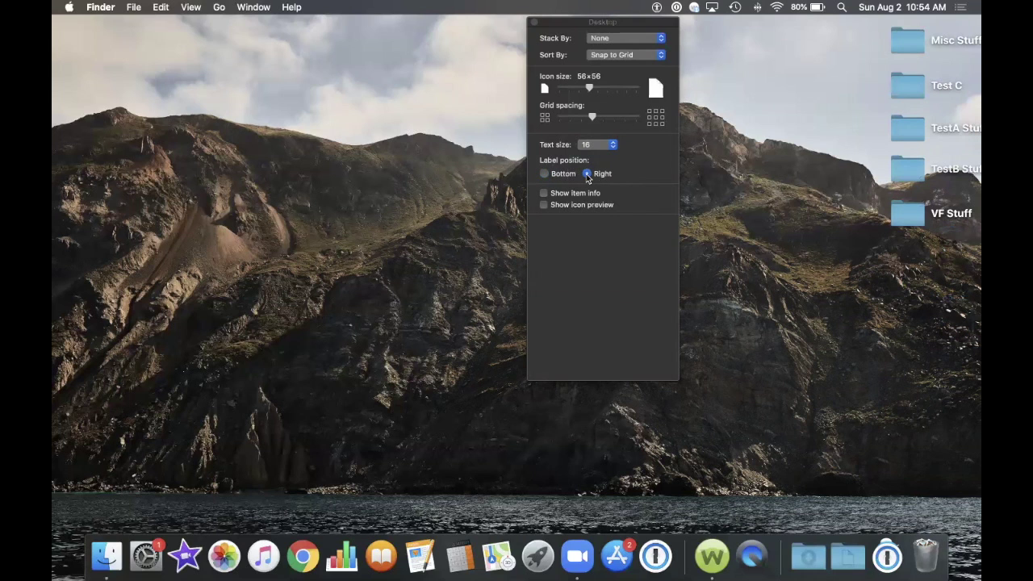
left_click(542, 174)
left_click(544, 194)
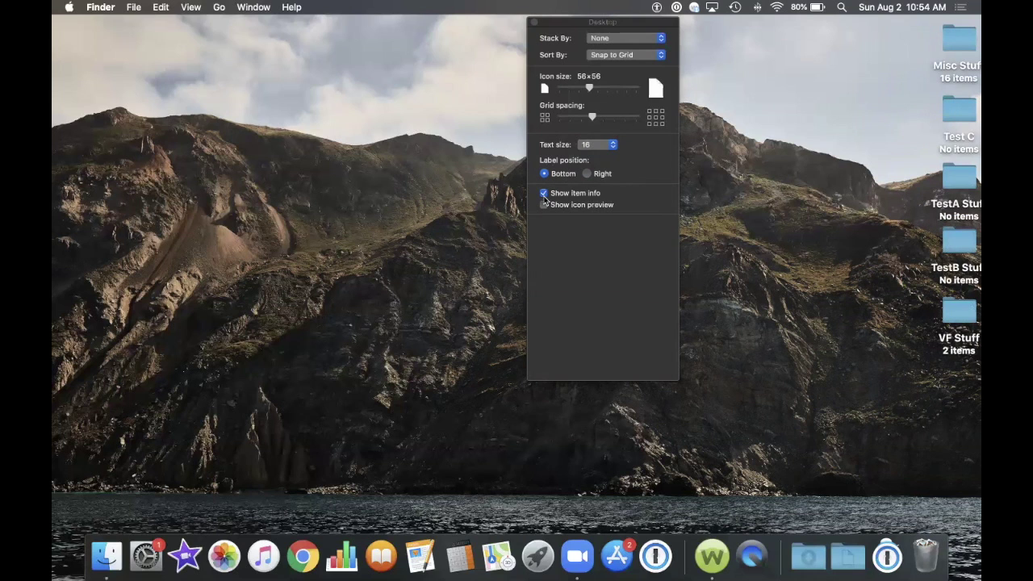